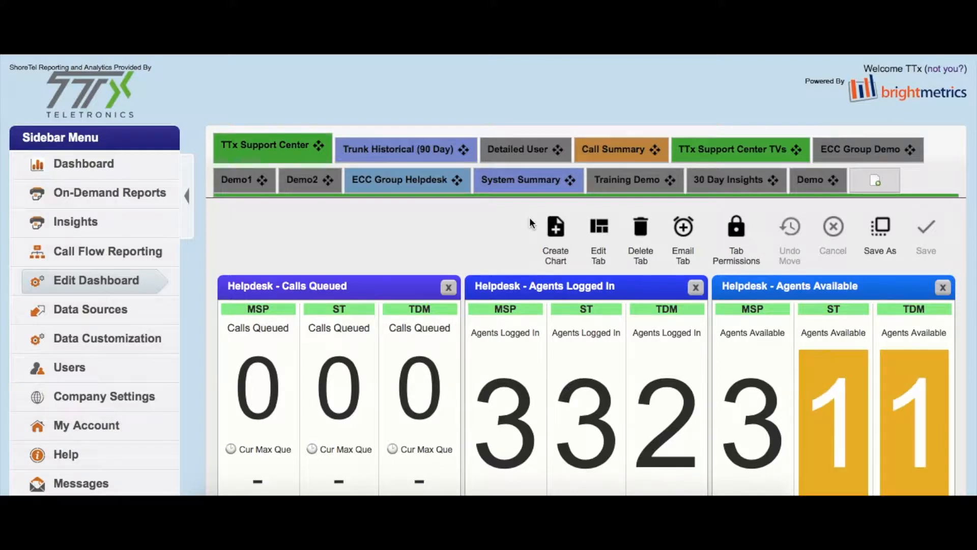
Create a new dashboard tab from the Blank template and name it "Historical - 30 Day".
{"action": "left_click", "coordinate": [876, 188]}
{"action": "left_click", "coordinate": [489, 273]}
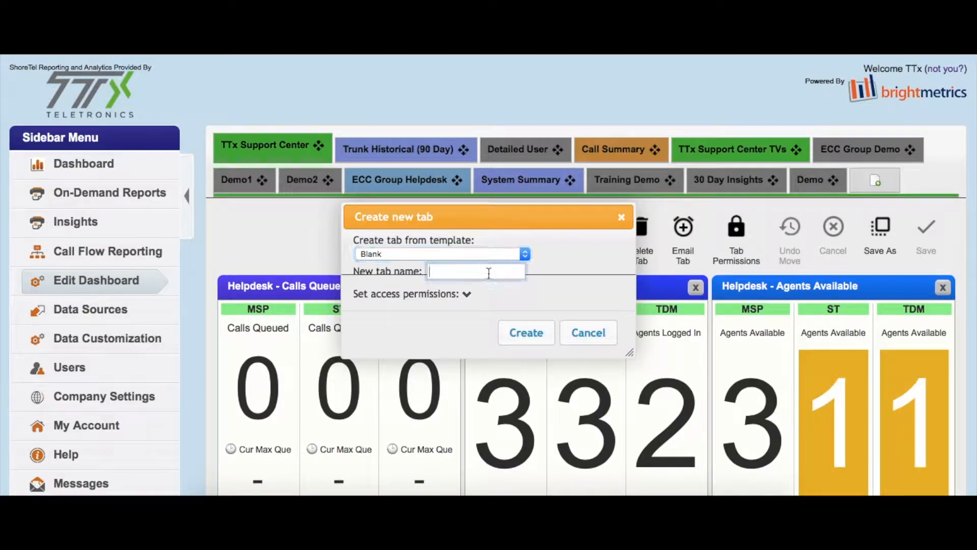
{"action": "type", "text": "Historical - 30 Day"}
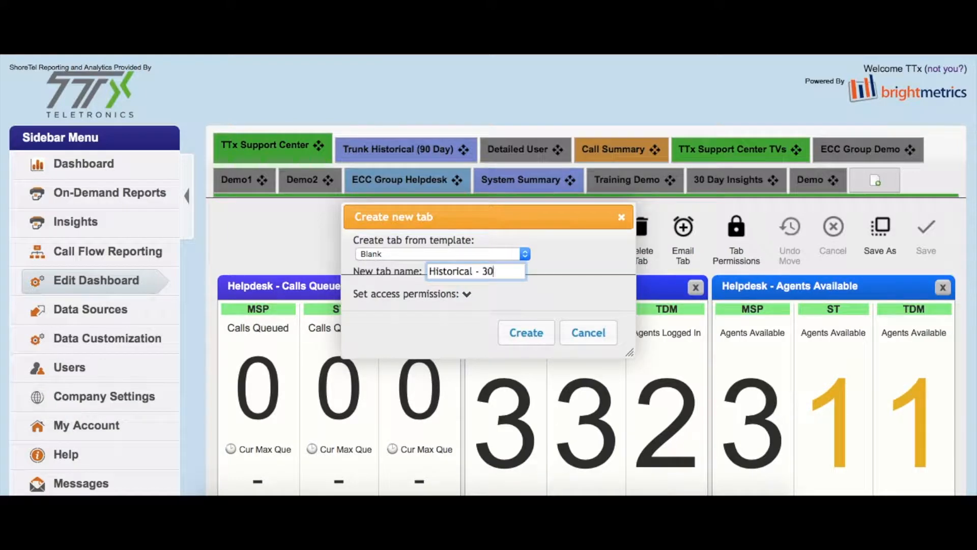
{"action": "left_click", "coordinate": [531, 336]}
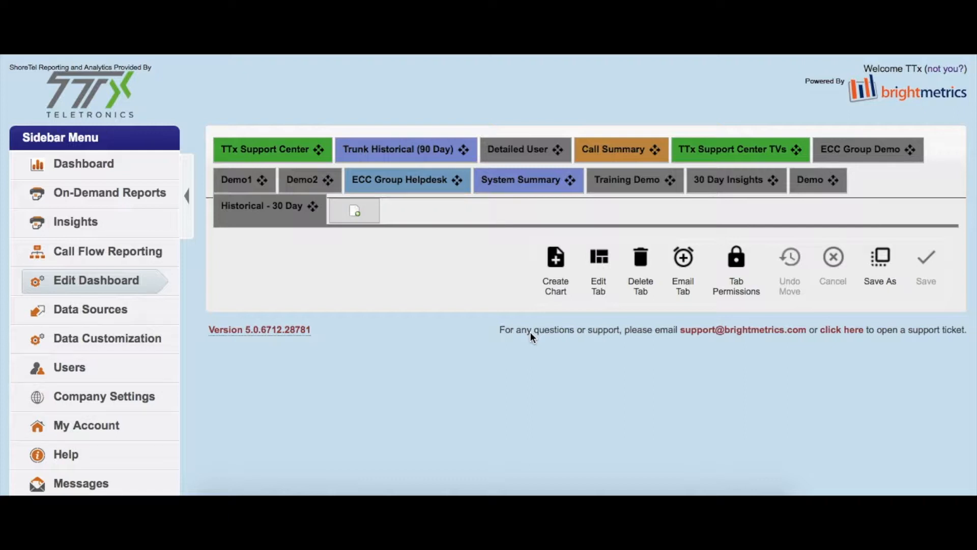
Start a new chart on the tab and choose ShoreTel ECC 2.0 as its data source group.
{"action": "left_click", "coordinate": [549, 277]}
{"action": "left_click", "coordinate": [458, 250]}
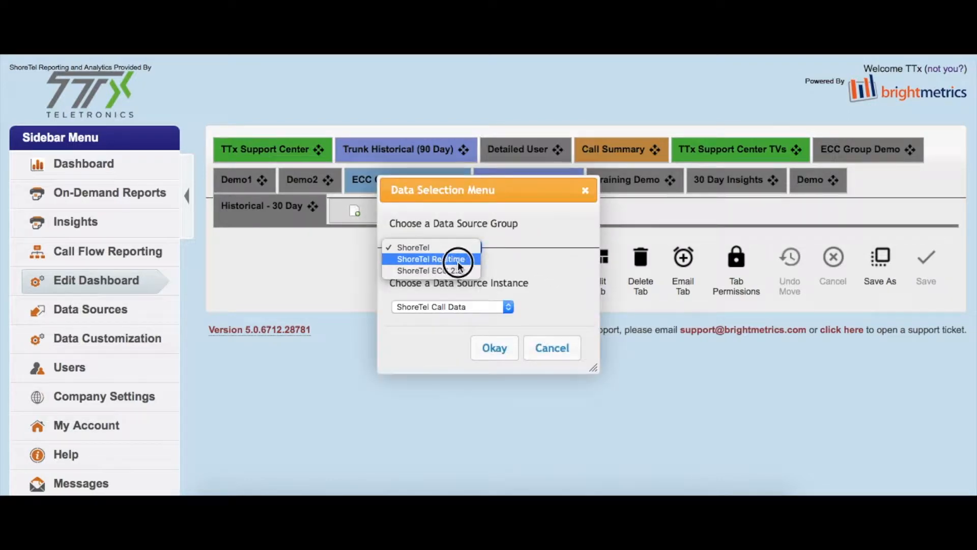
{"action": "left_click", "coordinate": [400, 271]}
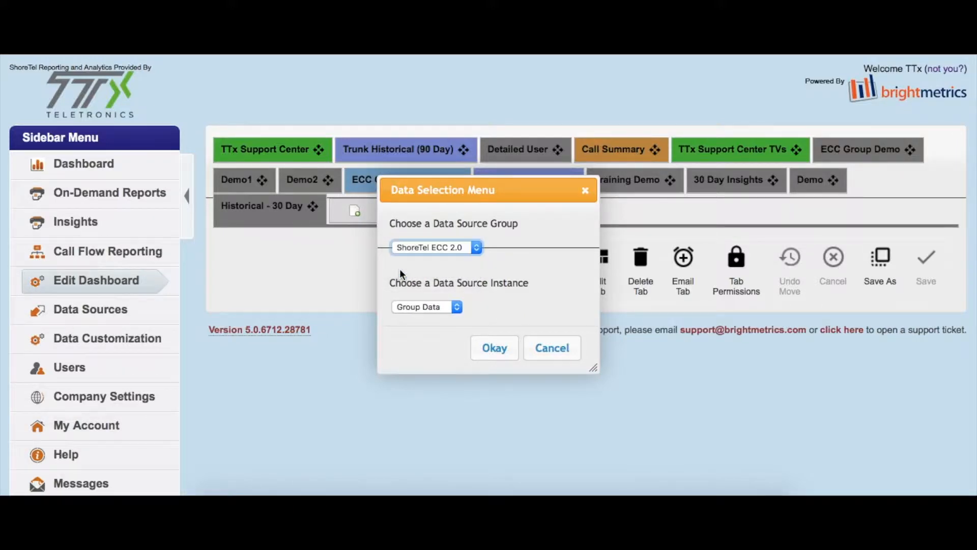
{"action": "left_click", "coordinate": [415, 249]}
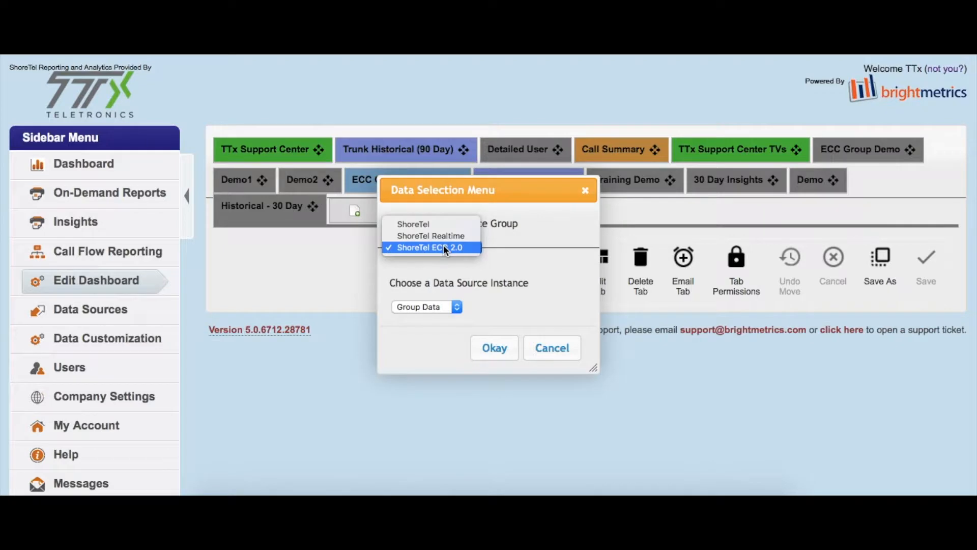
{"action": "left_click", "coordinate": [448, 225]}
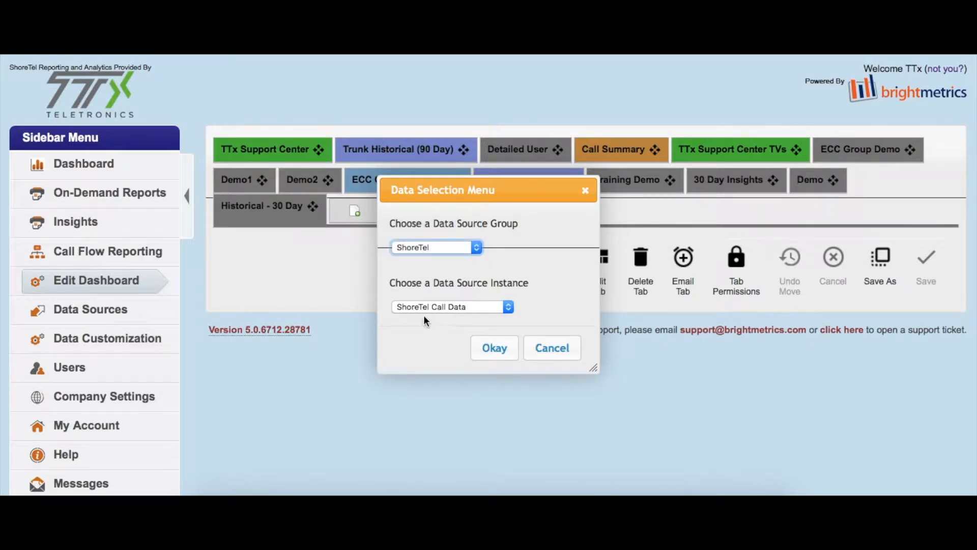
{"action": "left_click", "coordinate": [444, 308]}
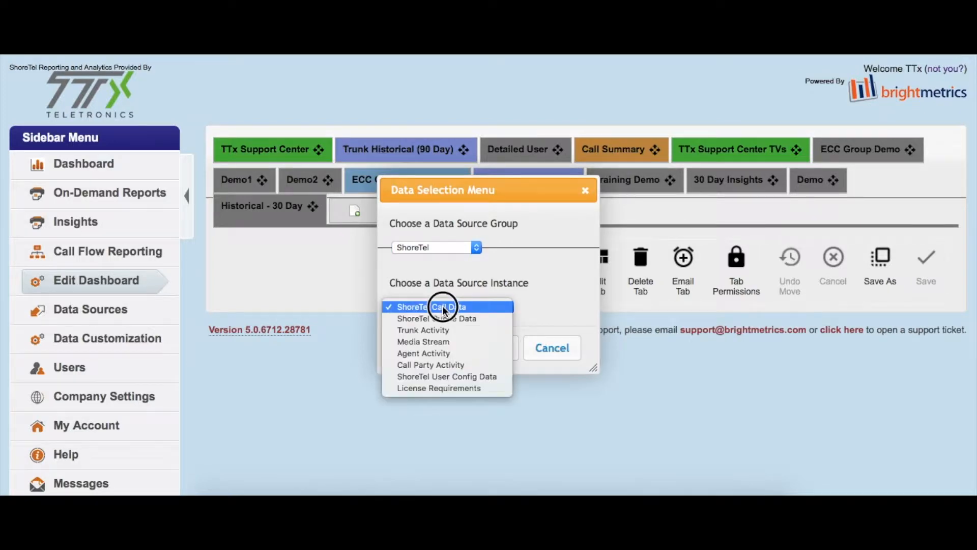
{"action": "left_click", "coordinate": [472, 320]}
{"action": "left_click", "coordinate": [435, 242]}
{"action": "left_click", "coordinate": [430, 270]}
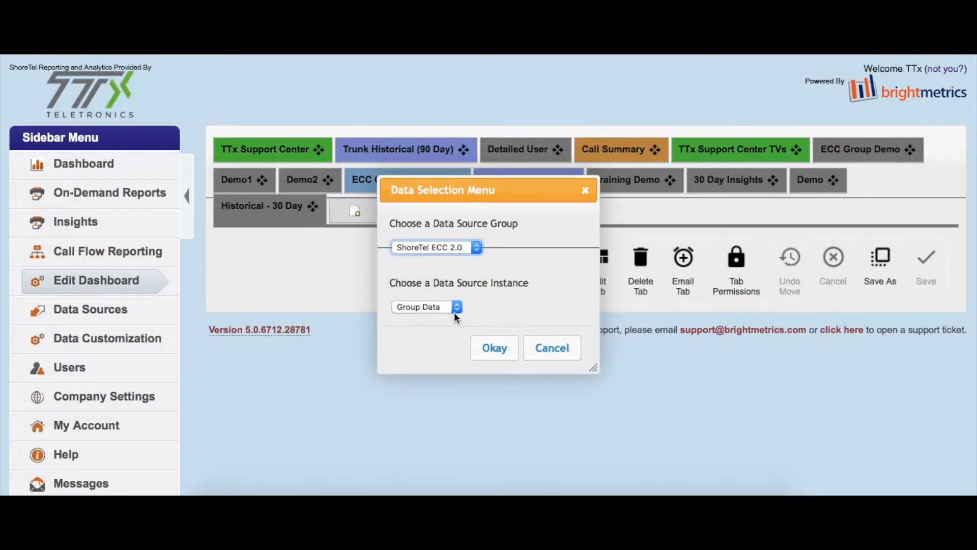
Accept Group Data as the data source instance and open the new chart's options.
{"action": "left_click", "coordinate": [444, 310]}
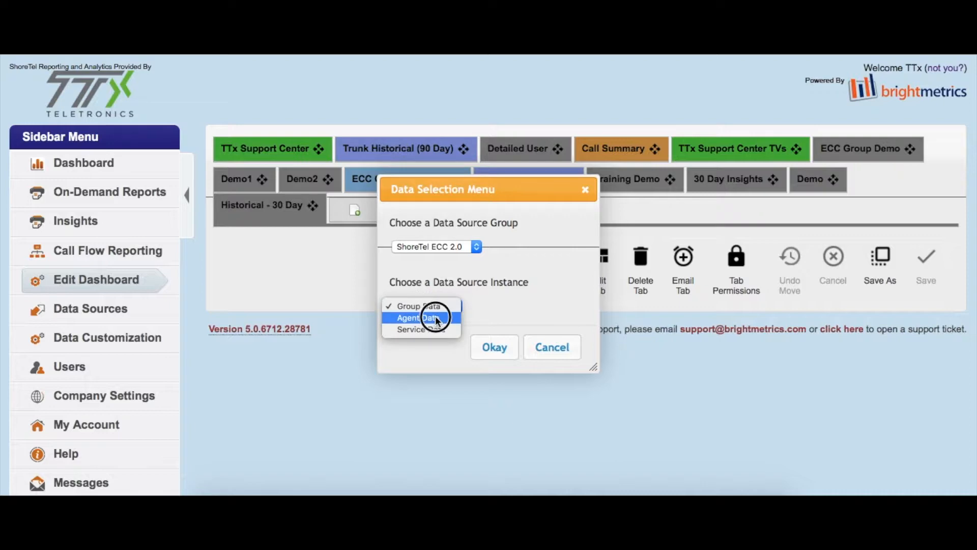
{"action": "left_click", "coordinate": [469, 295]}
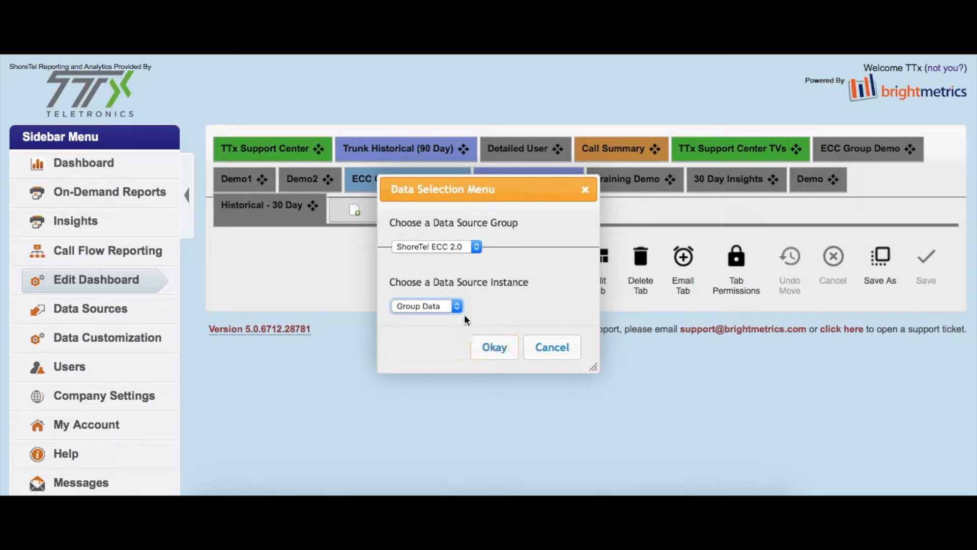
{"action": "left_click", "coordinate": [493, 348]}
Set the chart's time range to a specified number of days, with a day range of 30 including today.
{"action": "scroll", "coordinate": [494, 346], "scroll_direction": "down", "scroll_amount": 3}
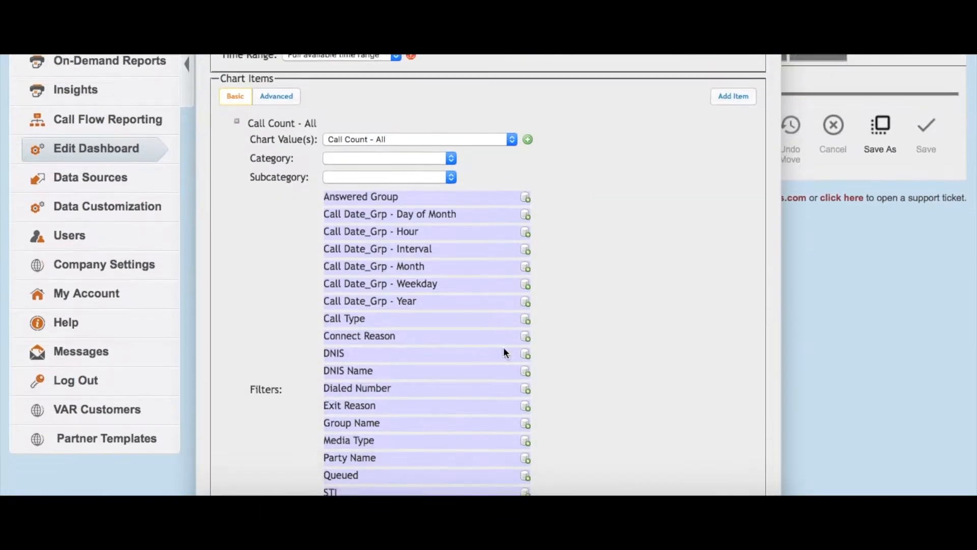
{"action": "scroll", "coordinate": [494, 352], "scroll_direction": "up", "scroll_amount": 3}
{"action": "left_click", "coordinate": [320, 188]}
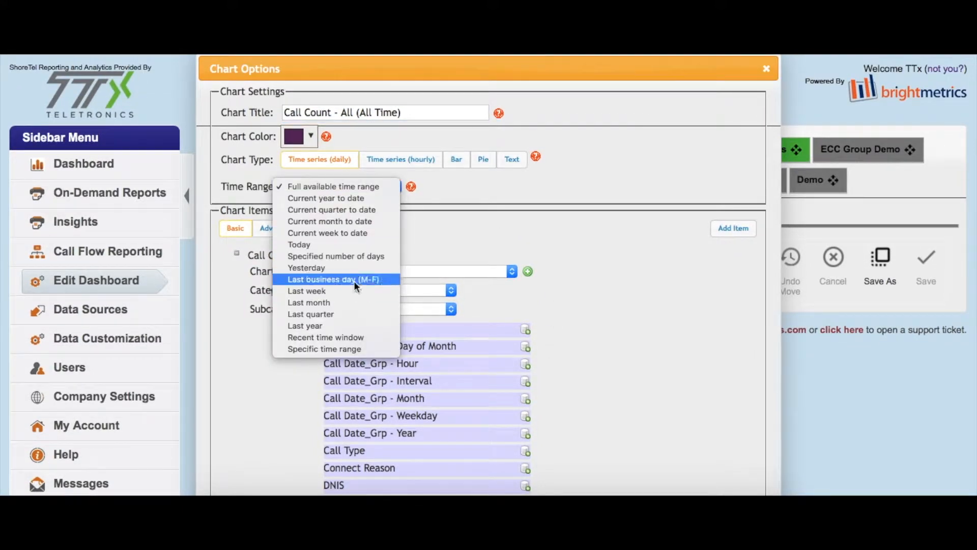
{"action": "left_click", "coordinate": [367, 257]}
{"action": "double_click", "coordinate": [363, 209]}
{"action": "left_click", "coordinate": [525, 254]}
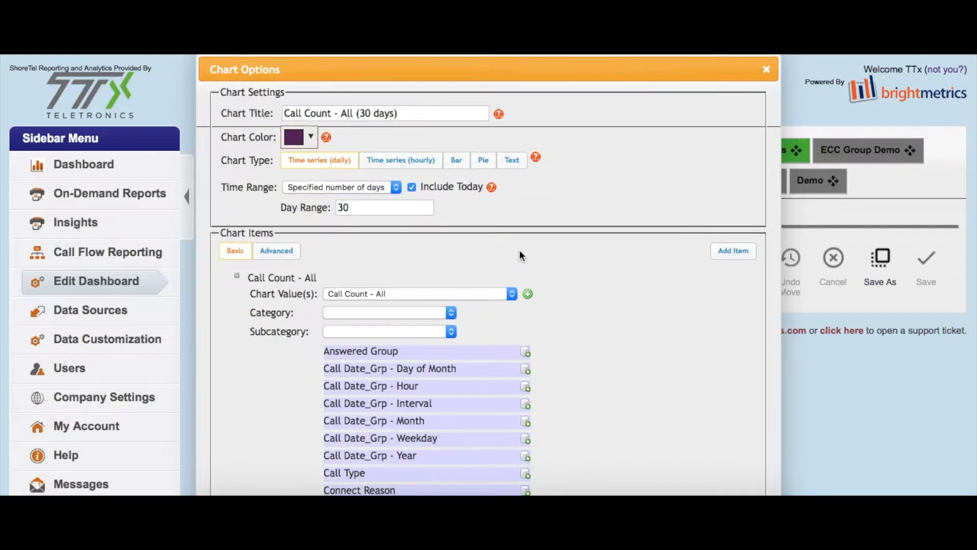
Make the chart a bar chart with a vertical layout.
{"action": "left_click", "coordinate": [457, 160]}
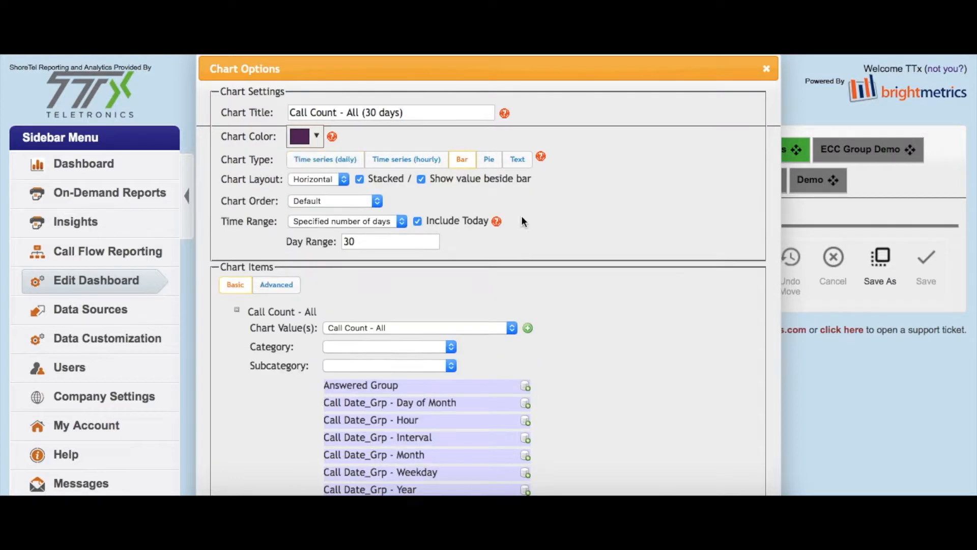
{"action": "left_click", "coordinate": [297, 179]}
{"action": "left_click", "coordinate": [305, 190]}
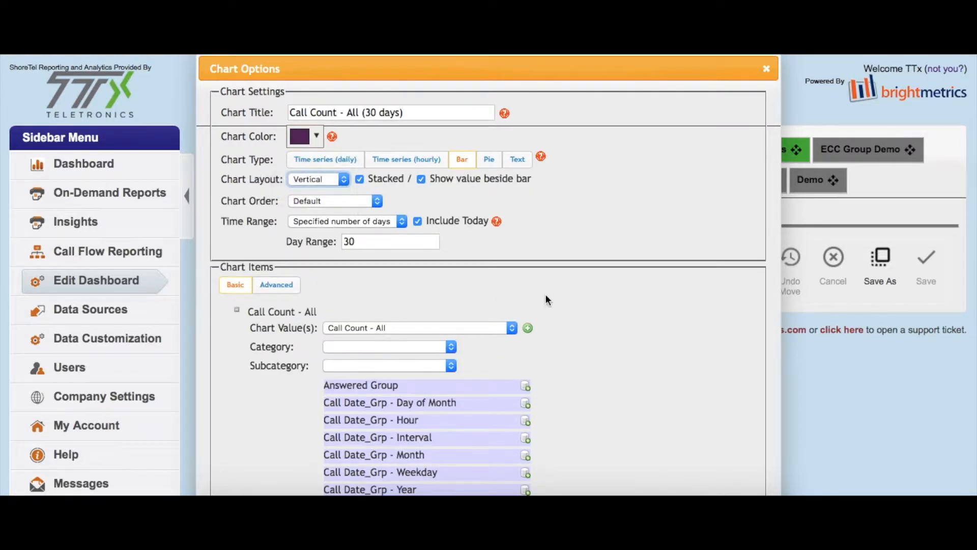
Set the category of the Call Count - All chart item to Call Date_Grp - Weekday.
{"action": "scroll", "coordinate": [546, 299], "scroll_direction": "down", "scroll_amount": 3}
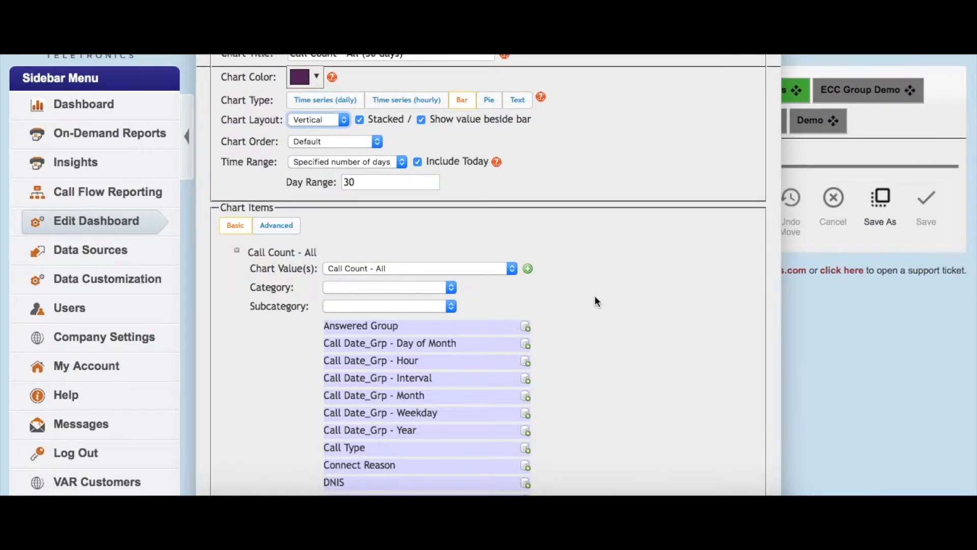
{"action": "scroll", "coordinate": [597, 301], "scroll_direction": "down", "scroll_amount": 2}
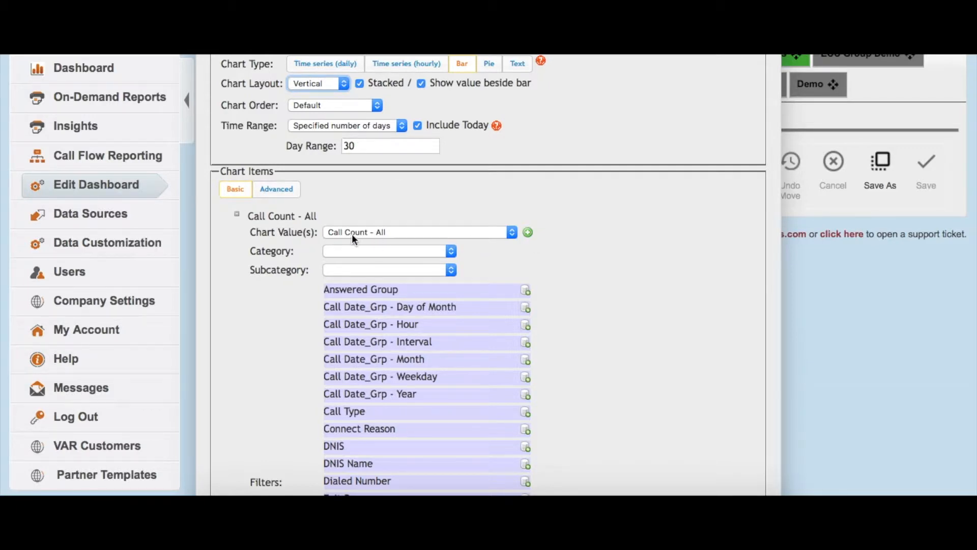
{"action": "scroll", "coordinate": [609, 261], "scroll_direction": "down", "scroll_amount": 2}
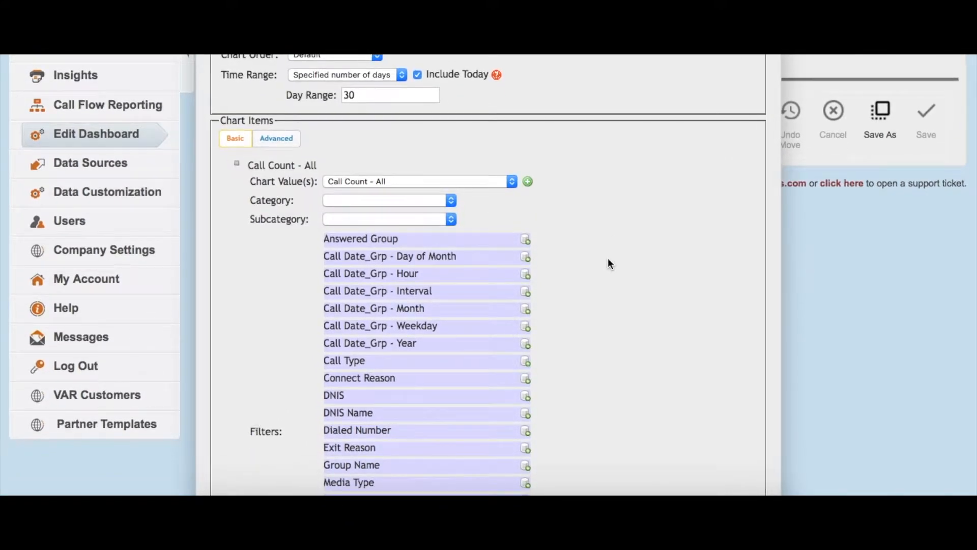
{"action": "left_click", "coordinate": [351, 203]}
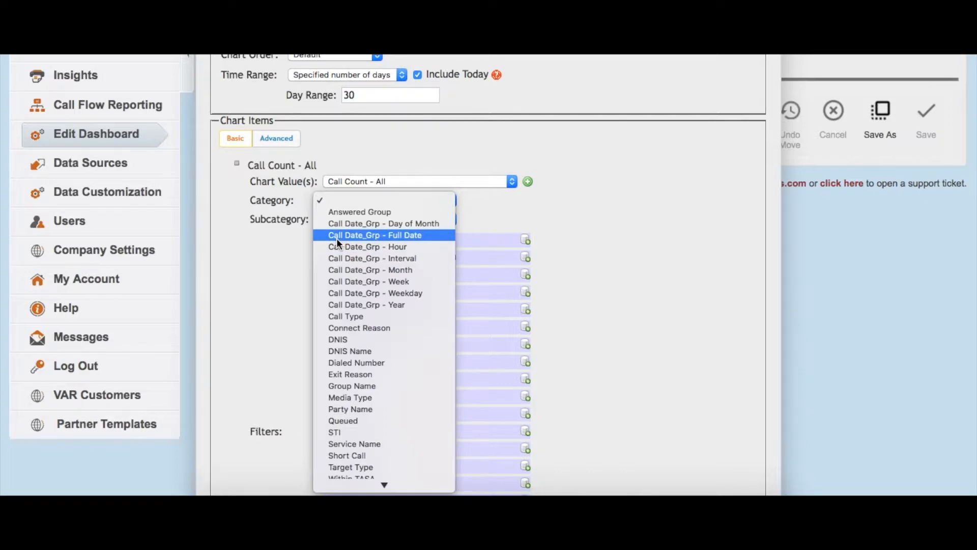
{"action": "left_click", "coordinate": [374, 386]}
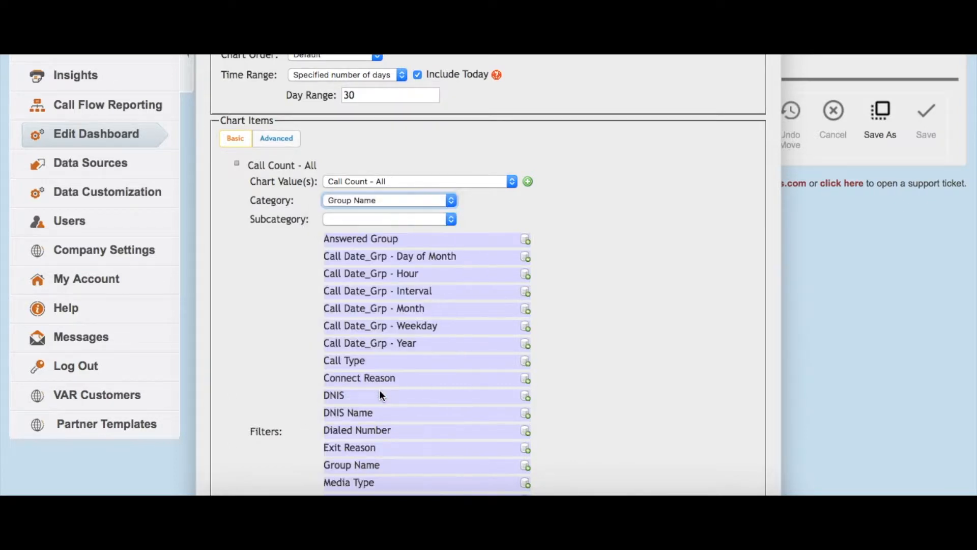
{"action": "left_click", "coordinate": [336, 200]}
{"action": "left_click", "coordinate": [401, 109]}
{"action": "scroll", "coordinate": [637, 329], "scroll_direction": "up", "scroll_amount": 3}
{"action": "scroll", "coordinate": [636, 330], "scroll_direction": "down", "scroll_amount": 4}
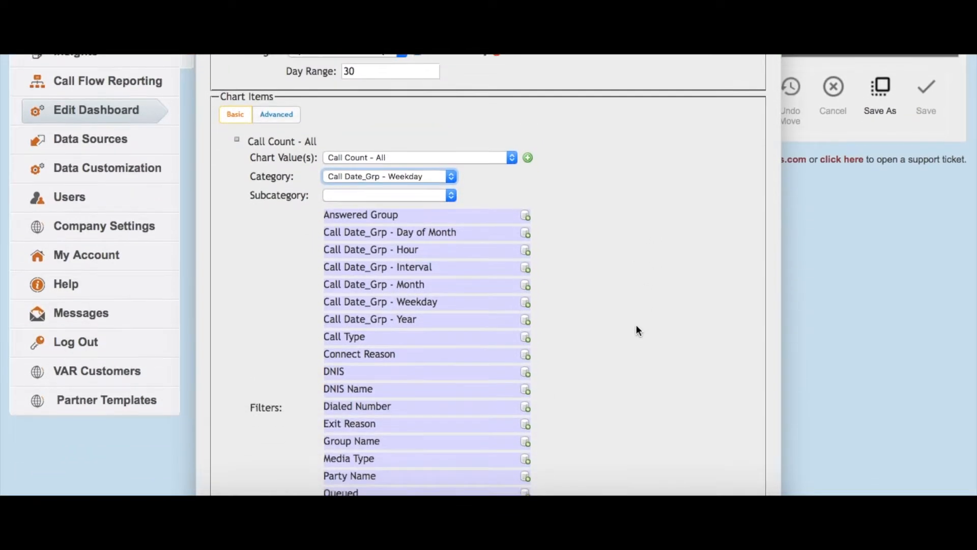
{"action": "scroll", "coordinate": [637, 330], "scroll_direction": "up", "scroll_amount": 4}
{"action": "left_click", "coordinate": [379, 162]}
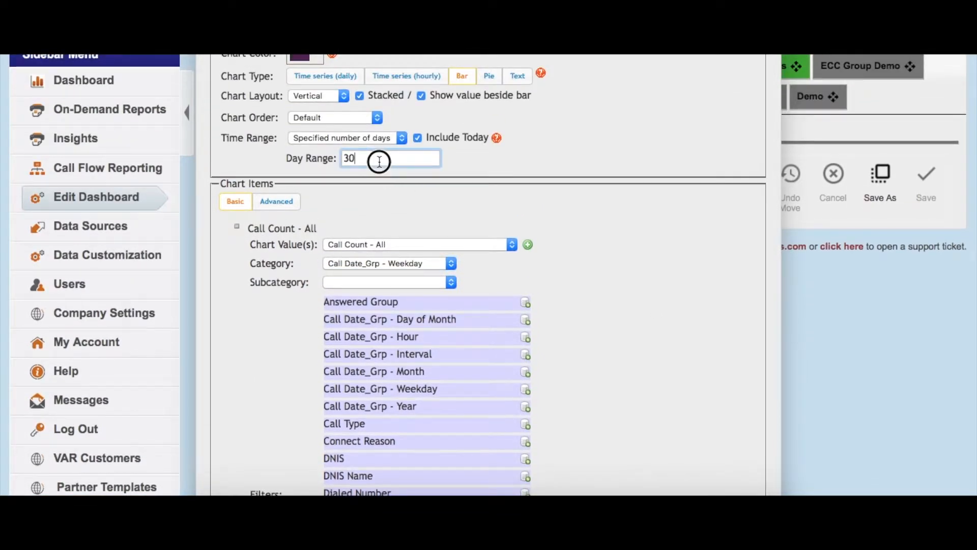
{"action": "left_click", "coordinate": [603, 234]}
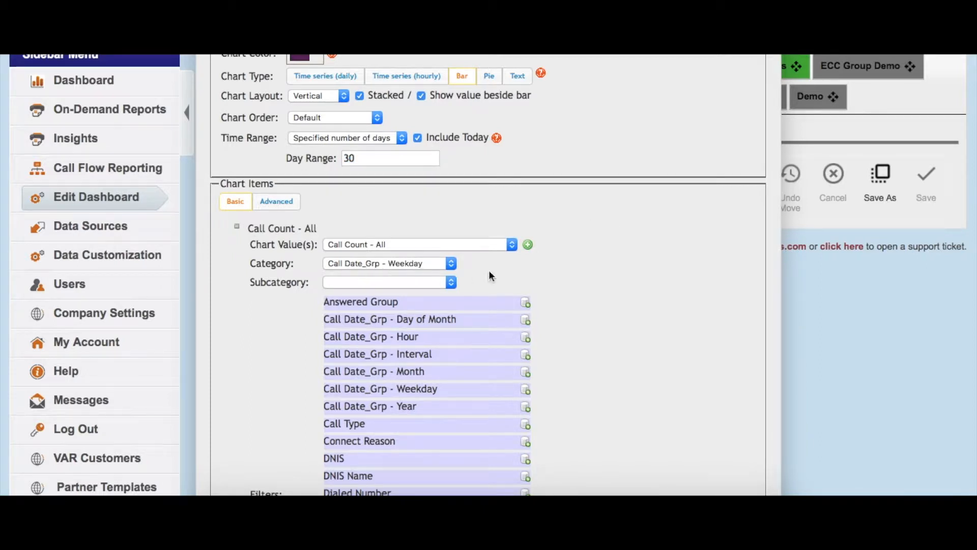
Add a Group Name filter that shows only three selected groups.
{"action": "scroll", "coordinate": [604, 322], "scroll_direction": "down", "scroll_amount": 8}
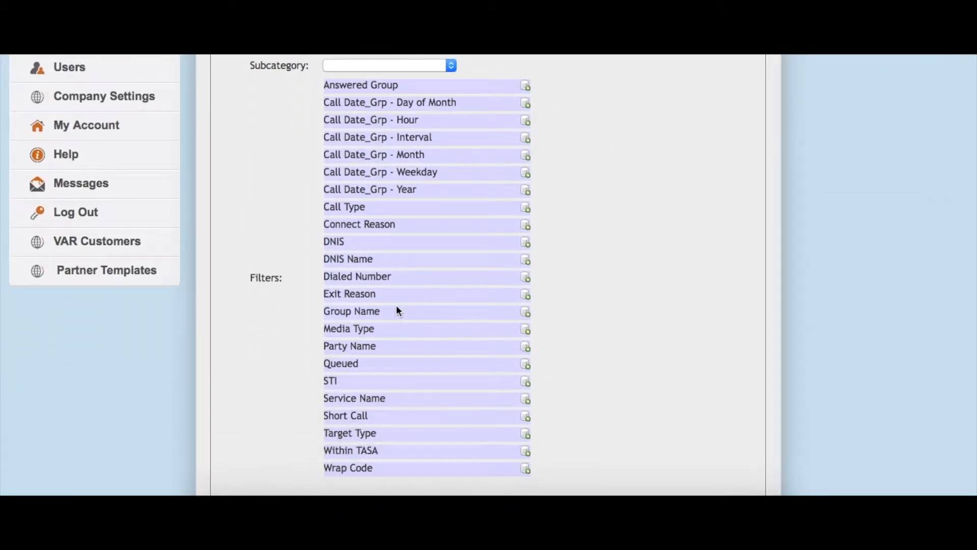
{"action": "left_click", "coordinate": [525, 313]}
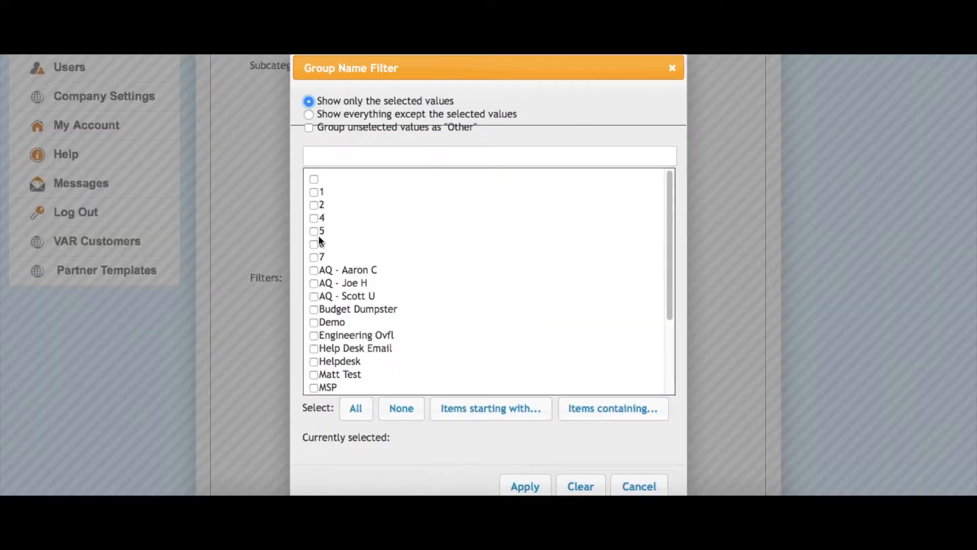
{"action": "scroll", "coordinate": [366, 255], "scroll_direction": "down", "scroll_amount": 5}
{"action": "left_click", "coordinate": [314, 280]}
{"action": "left_click", "coordinate": [314, 357]}
{"action": "left_click", "coordinate": [313, 370]}
{"action": "scroll", "coordinate": [527, 407], "scroll_direction": "down", "scroll_amount": 3}
{"action": "left_click", "coordinate": [526, 428]}
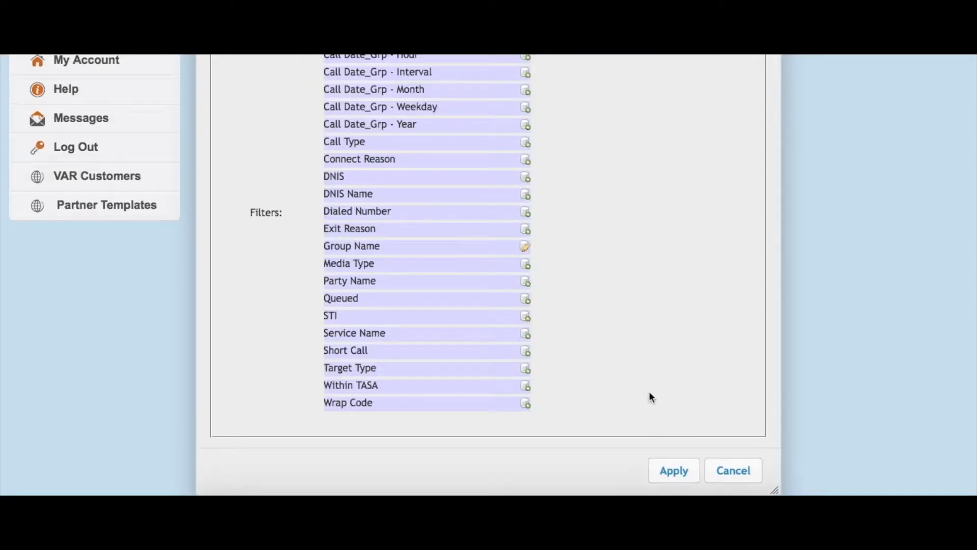
Set the chart to span 2 columns horizontally and apply the chart options.
{"action": "scroll", "coordinate": [663, 356], "scroll_direction": "up", "scroll_amount": 5}
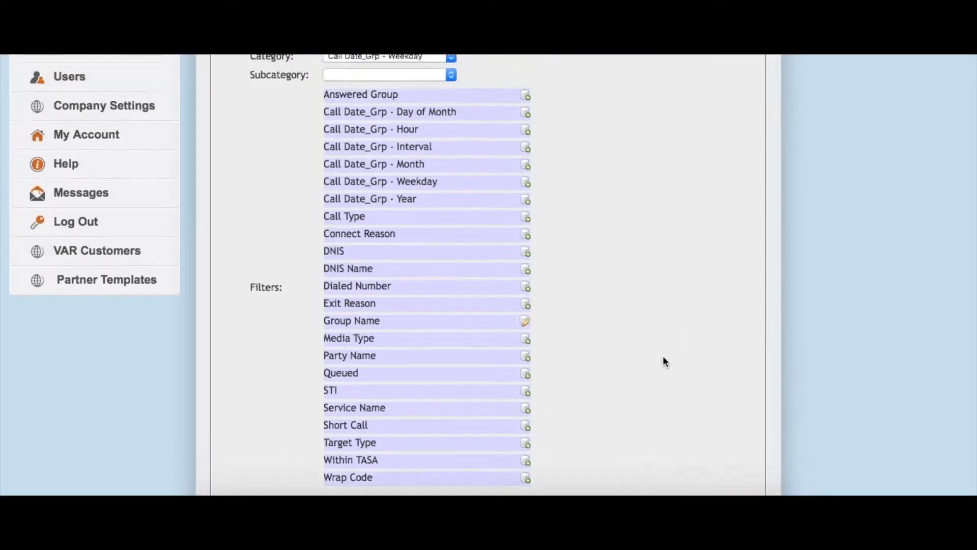
{"action": "left_click", "coordinate": [280, 90]}
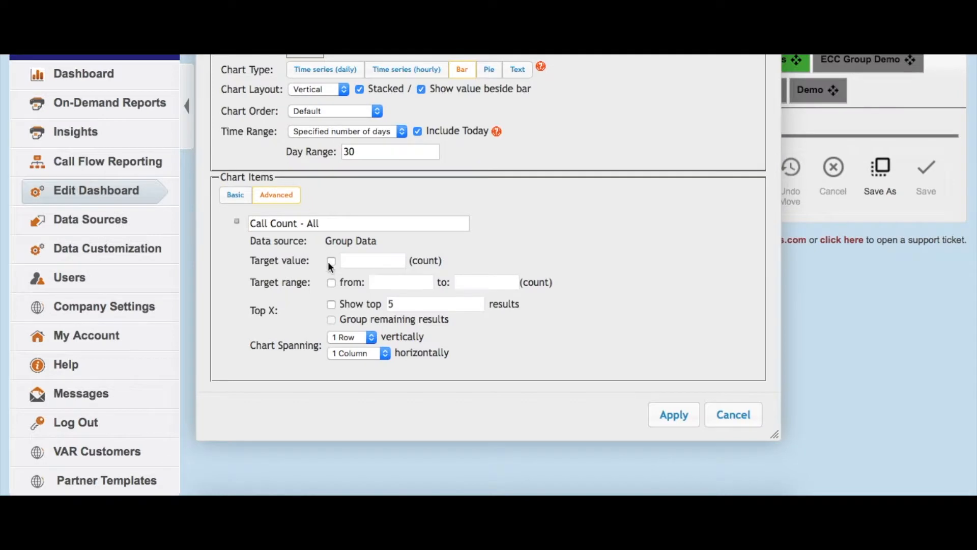
{"action": "left_click", "coordinate": [351, 352]}
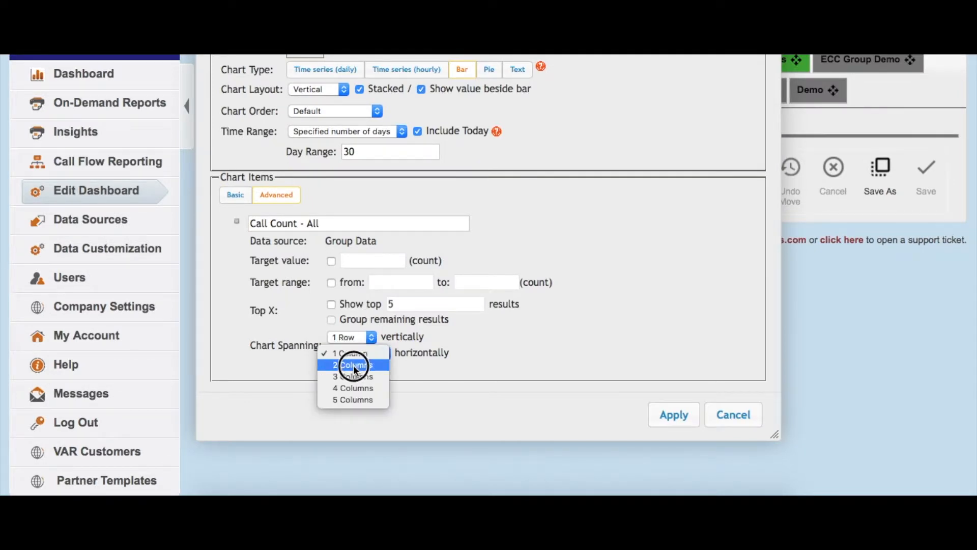
{"action": "left_click", "coordinate": [355, 367]}
{"action": "left_click", "coordinate": [672, 416]}
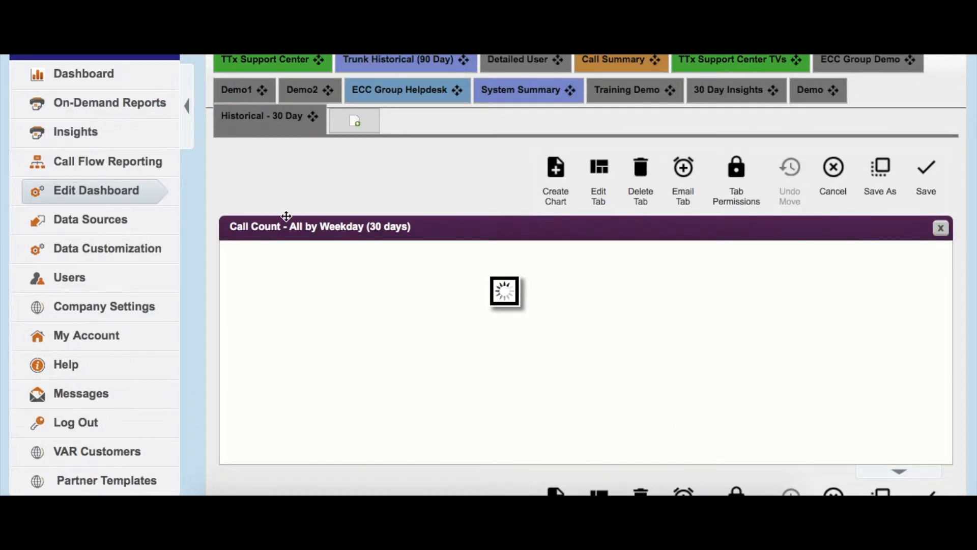
Copy the Call Count - All by Weekday chart to the same Historical - 30 Day tab.
{"action": "scroll", "coordinate": [277, 174], "scroll_direction": "down", "scroll_amount": 3}
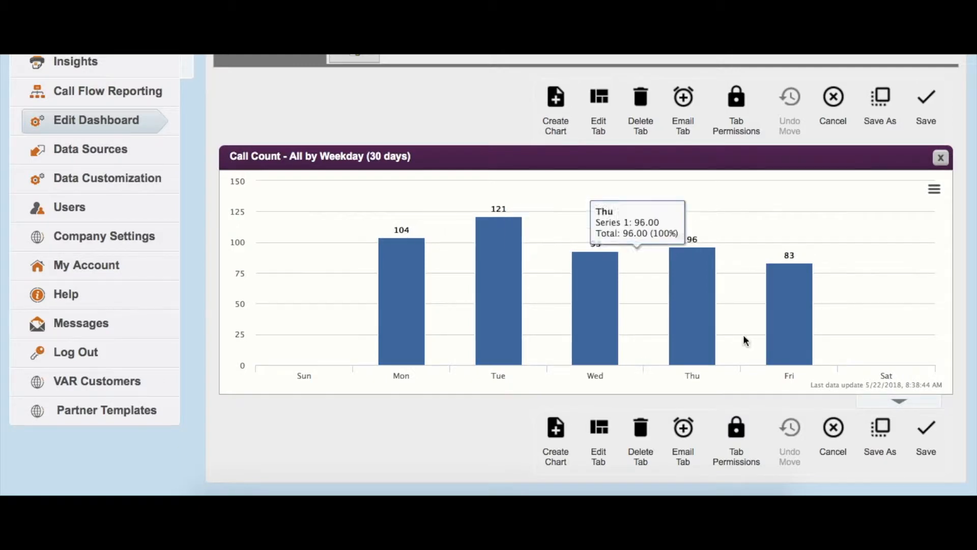
{"action": "scroll", "coordinate": [888, 400], "scroll_direction": "down", "scroll_amount": 1}
{"action": "left_click", "coordinate": [895, 381]}
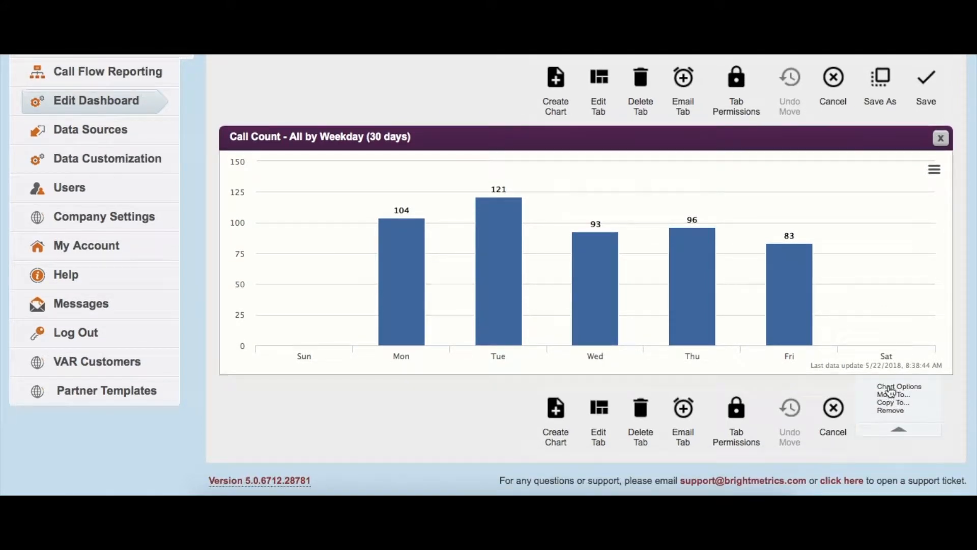
{"action": "left_click", "coordinate": [893, 402]}
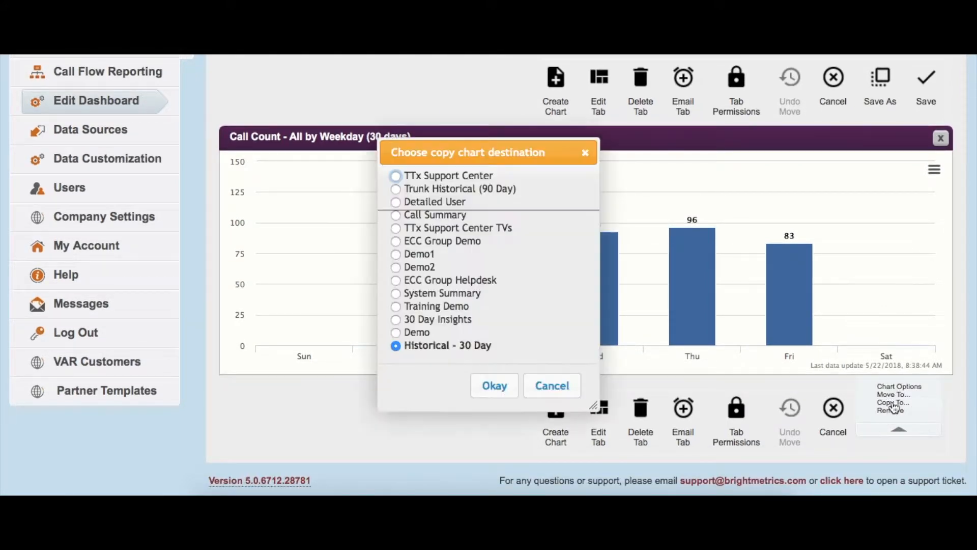
{"action": "left_click", "coordinate": [493, 387]}
{"action": "scroll", "coordinate": [501, 383], "scroll_direction": "down", "scroll_amount": 7}
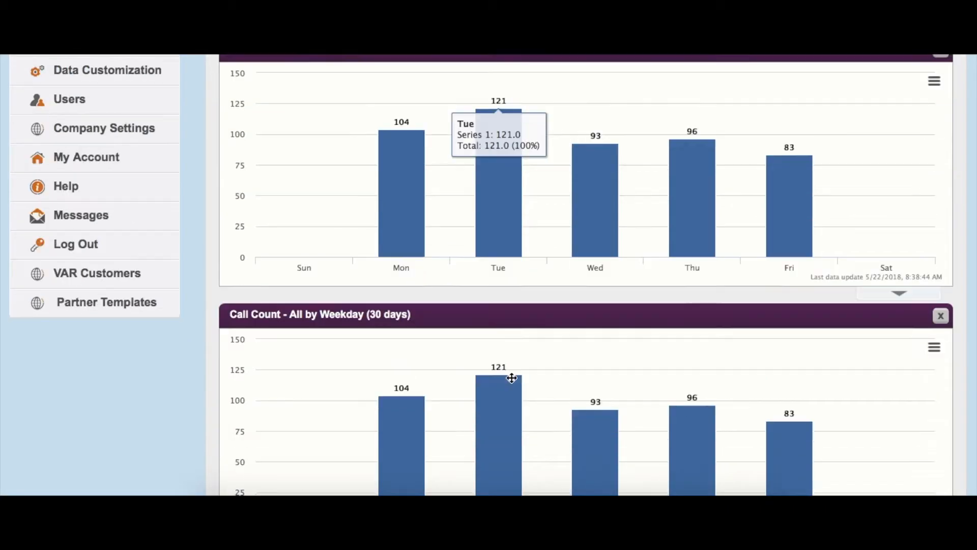
Change the category of the copied weekday call count chart to Call Date_Grp - Hour.
{"action": "left_click", "coordinate": [895, 391]}
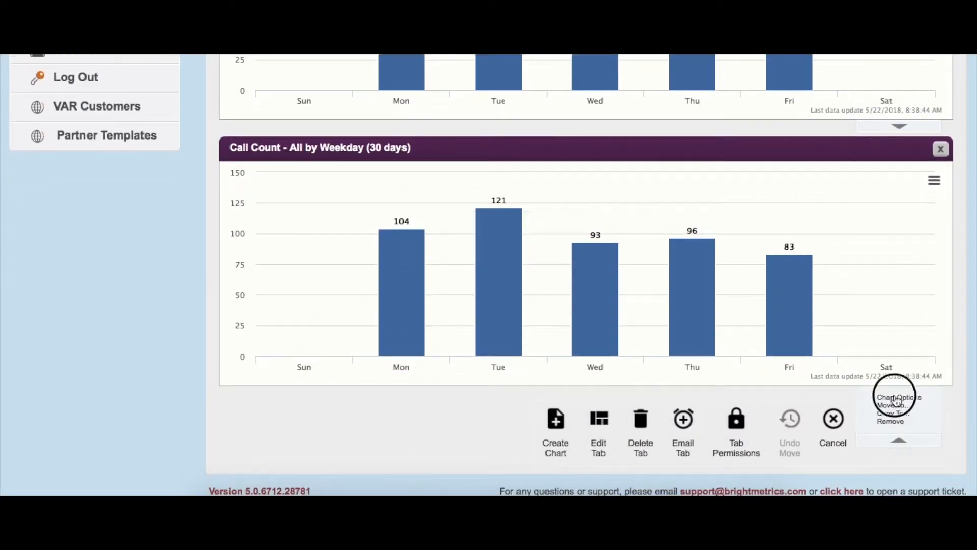
{"action": "left_click", "coordinate": [896, 397]}
{"action": "scroll", "coordinate": [593, 277], "scroll_direction": "down", "scroll_amount": 1}
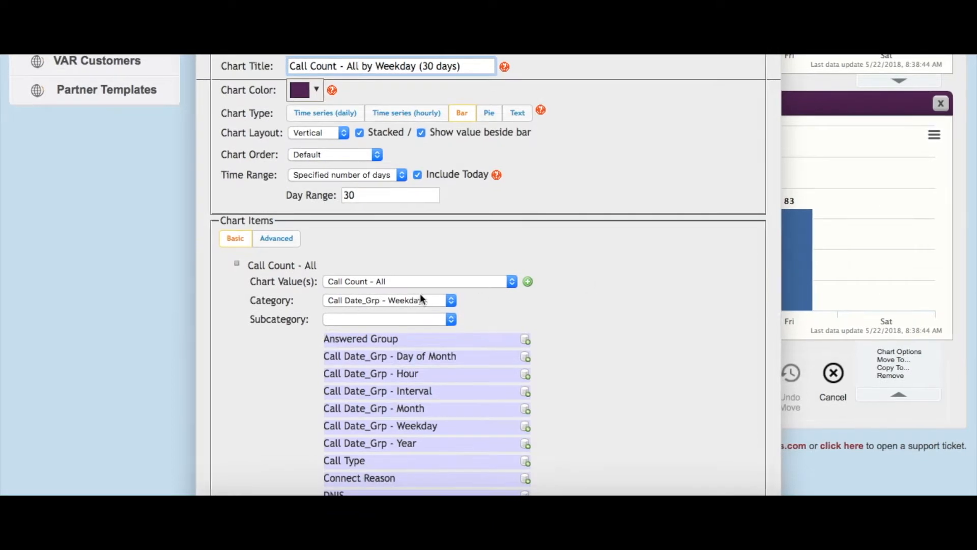
{"action": "left_click", "coordinate": [407, 301]}
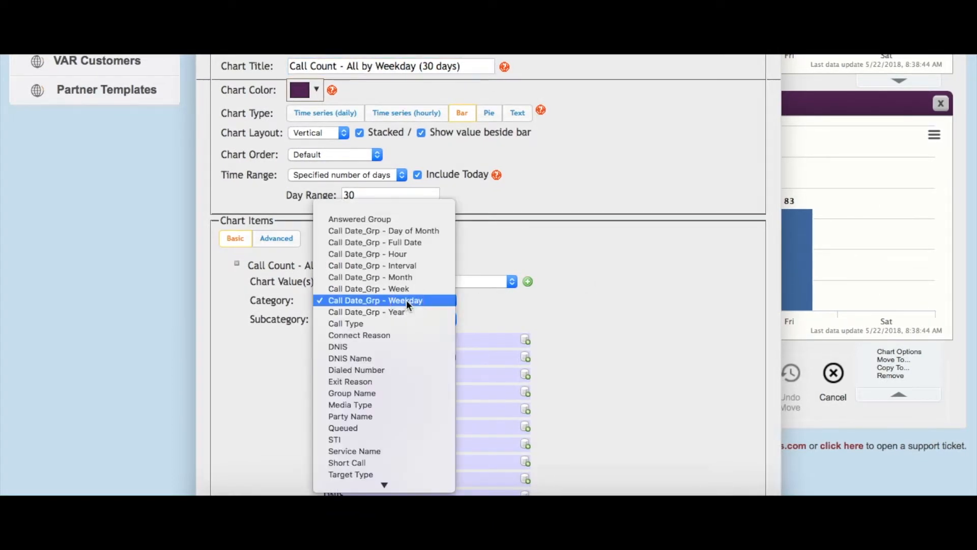
{"action": "left_click", "coordinate": [419, 254]}
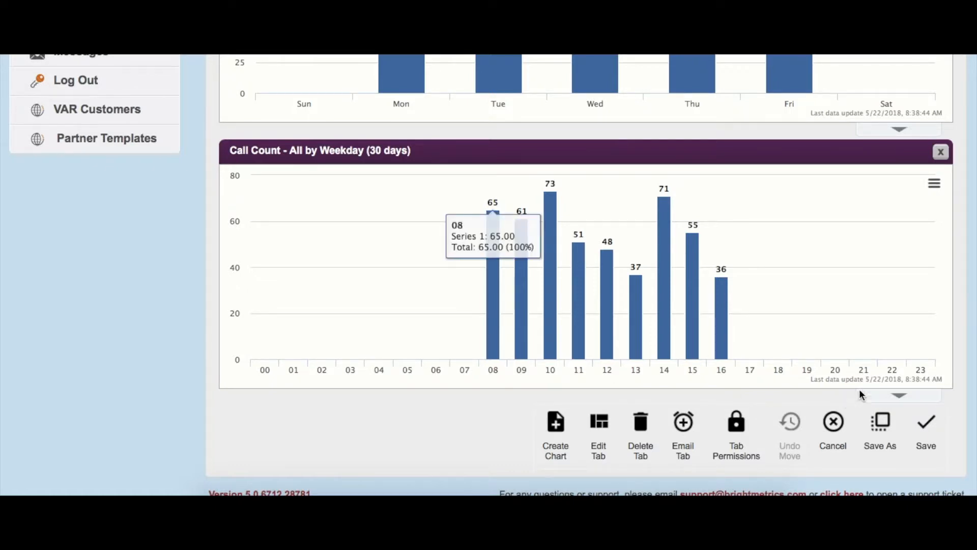
Add a Call Date_Grp - Hour filter showing only hours 08 through 17 to the copied chart and apply the chart options.
{"action": "left_click", "coordinate": [899, 397]}
{"action": "left_click", "coordinate": [899, 400]}
{"action": "scroll", "coordinate": [518, 340], "scroll_direction": "down", "scroll_amount": 3}
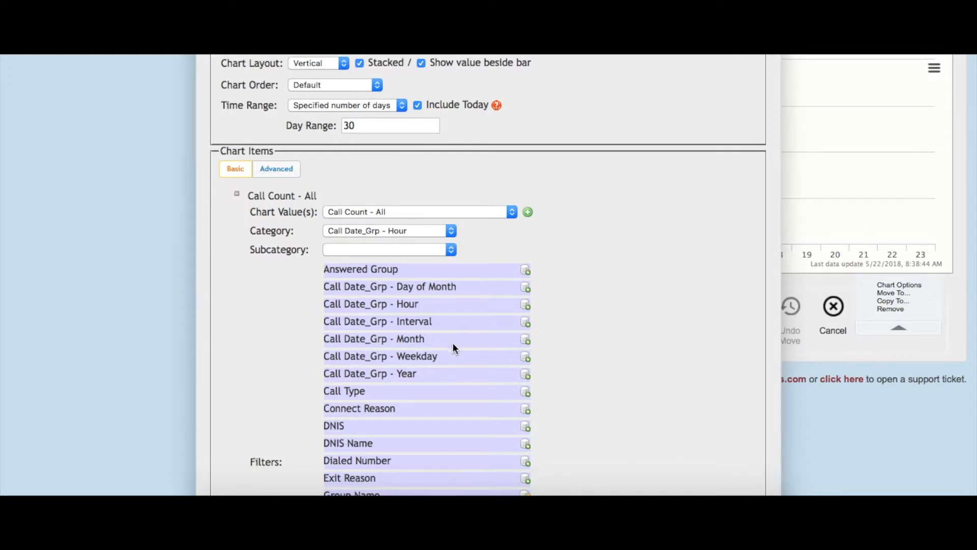
{"action": "left_click", "coordinate": [526, 304]}
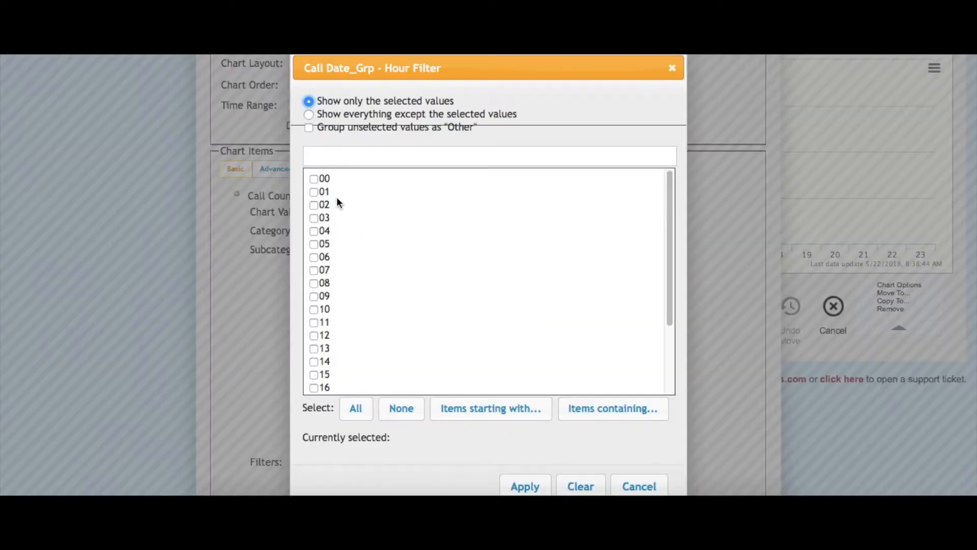
{"action": "left_click", "coordinate": [313, 296]}
{"action": "left_click", "coordinate": [314, 283]}
{"action": "left_click", "coordinate": [313, 310]}
{"action": "left_click", "coordinate": [314, 337]}
{"action": "left_click", "coordinate": [314, 349]}
{"action": "left_click", "coordinate": [314, 322]}
{"action": "left_click", "coordinate": [314, 361]}
{"action": "left_click", "coordinate": [314, 375]}
{"action": "left_click", "coordinate": [313, 388]}
{"action": "scroll", "coordinate": [320, 374], "scroll_direction": "down", "scroll_amount": 2}
{"action": "left_click", "coordinate": [314, 360]}
{"action": "scroll", "coordinate": [530, 381], "scroll_direction": "down", "scroll_amount": 3}
{"action": "left_click", "coordinate": [526, 486]}
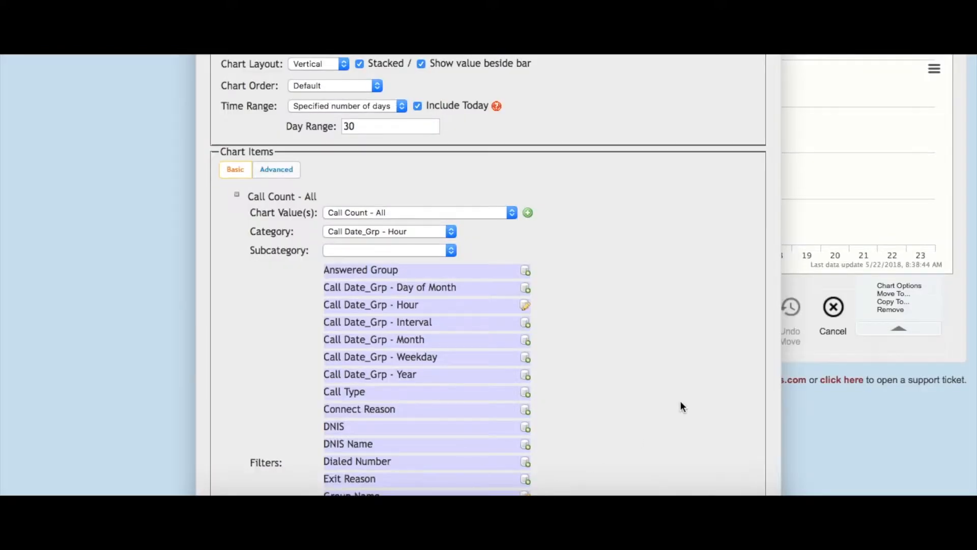
{"action": "scroll", "coordinate": [680, 401], "scroll_direction": "down", "scroll_amount": 5}
{"action": "left_click", "coordinate": [680, 475]}
Create a new chart using the ShoreTel ECC 2.0 data source group.
{"action": "scroll", "coordinate": [595, 360], "scroll_direction": "down", "scroll_amount": 5}
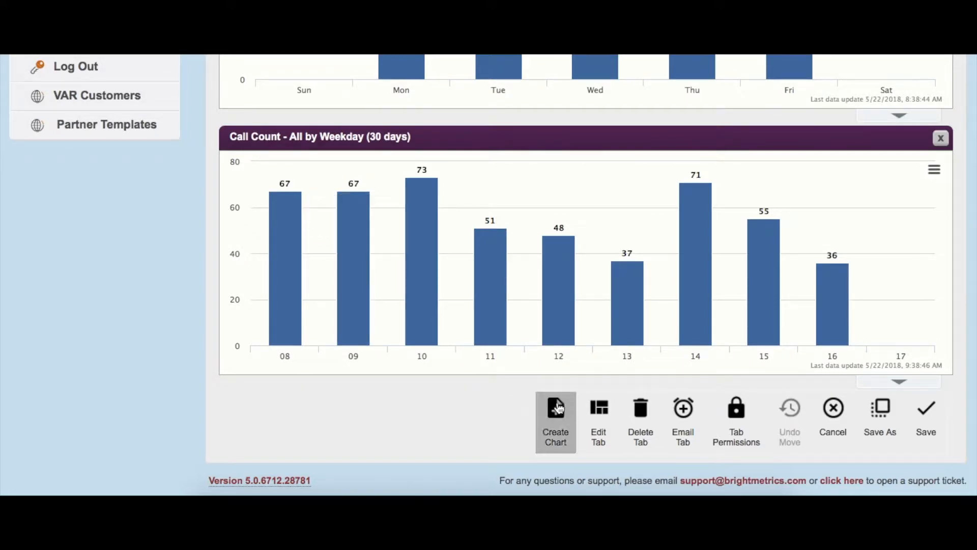
{"action": "left_click", "coordinate": [561, 413]}
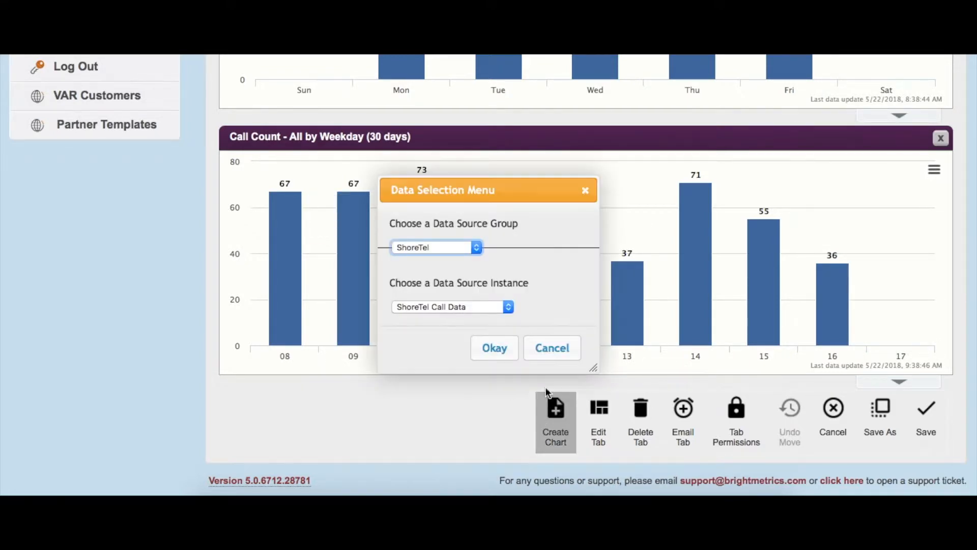
{"action": "left_click", "coordinate": [451, 247]}
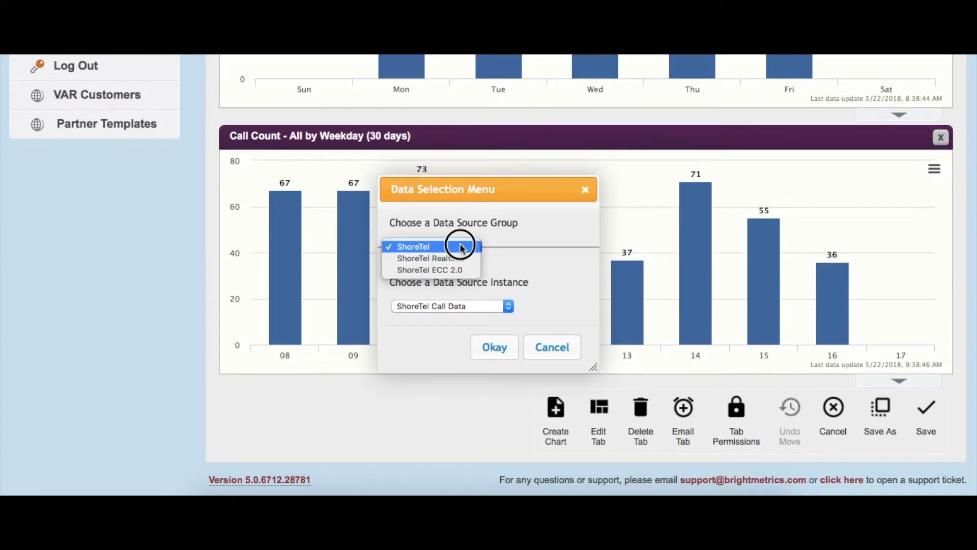
{"action": "left_click", "coordinate": [450, 270]}
{"action": "left_click", "coordinate": [499, 348]}
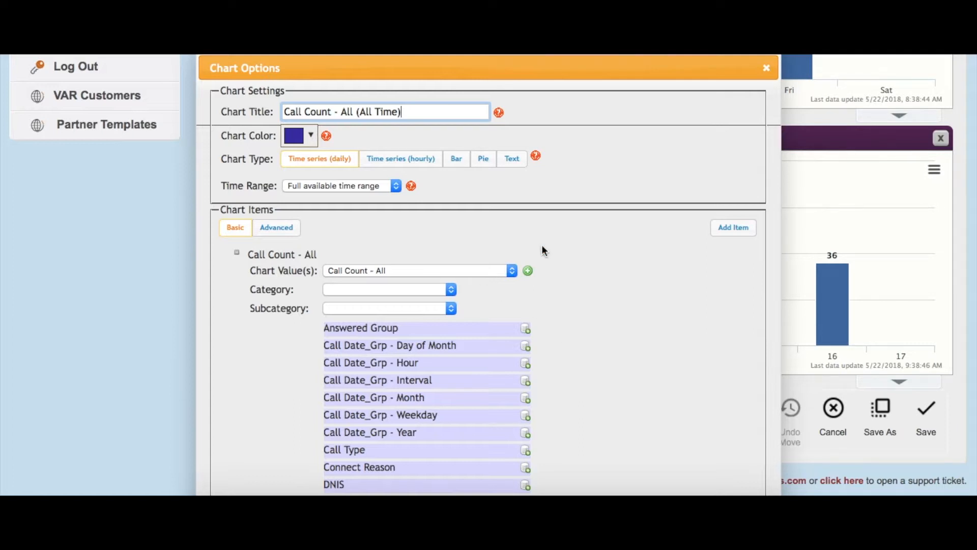
Set the new chart's type to Time series (hourly) and its time range to Yesterday.
{"action": "scroll", "coordinate": [568, 238], "scroll_direction": "down", "scroll_amount": 1}
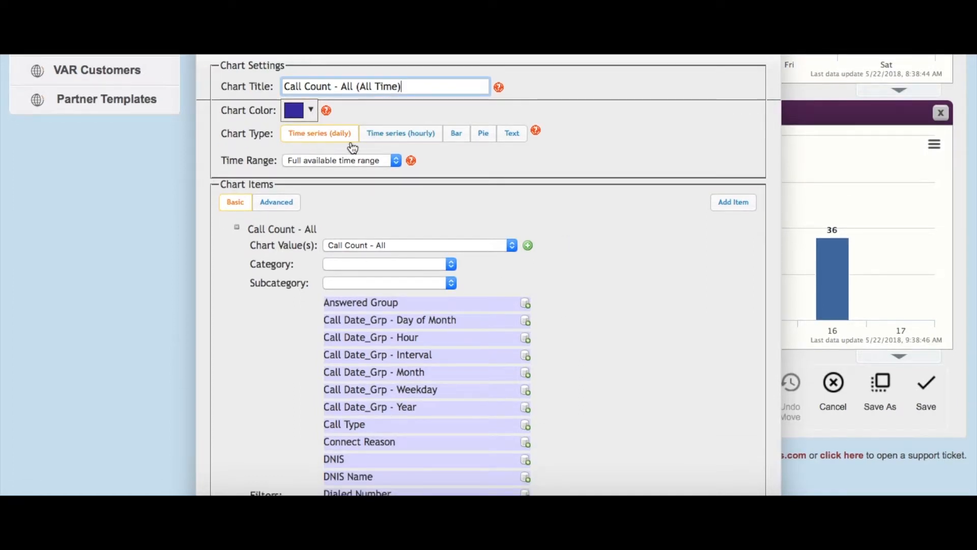
{"action": "left_click", "coordinate": [307, 138]}
{"action": "left_click", "coordinate": [411, 139]}
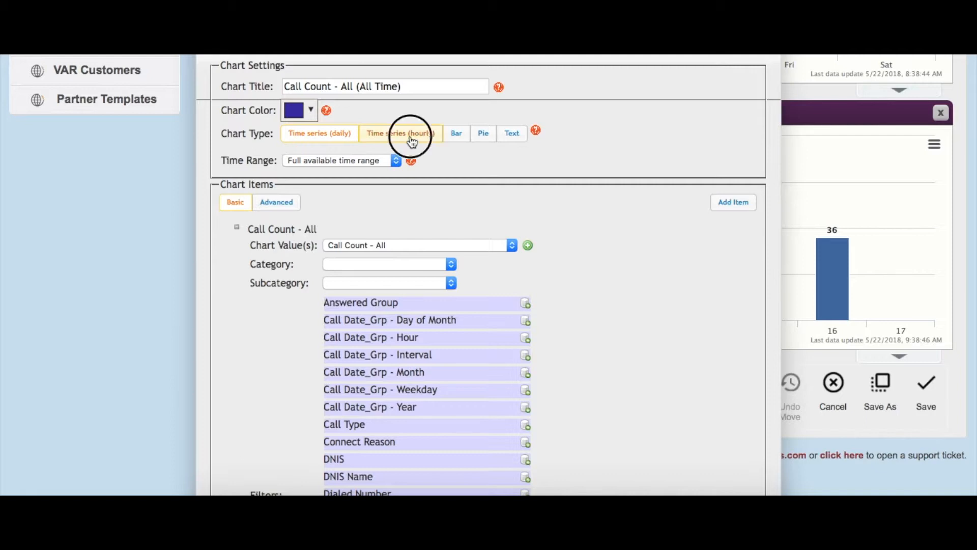
{"action": "left_click", "coordinate": [393, 136]}
{"action": "left_click", "coordinate": [390, 134]}
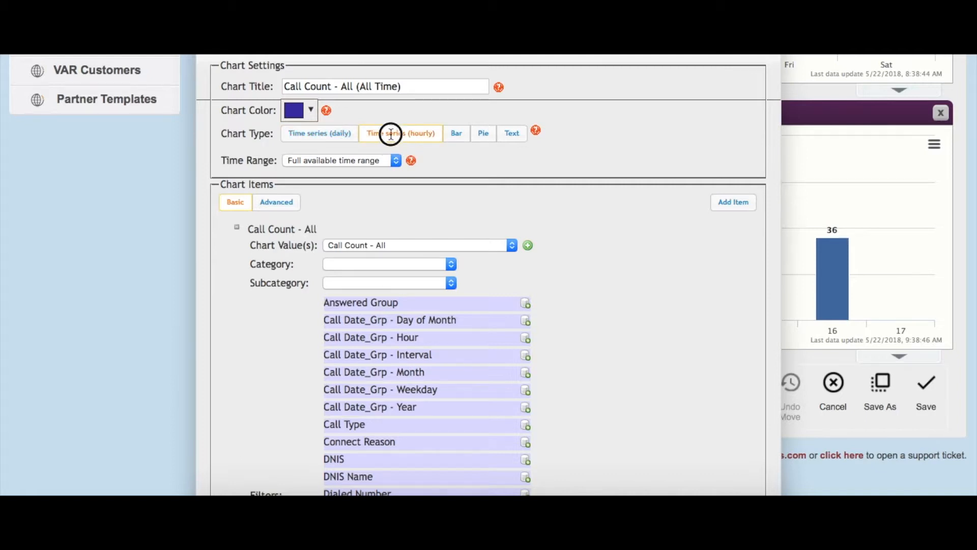
{"action": "left_click", "coordinate": [433, 245]}
{"action": "left_click", "coordinate": [435, 245]}
{"action": "left_click", "coordinate": [355, 159]}
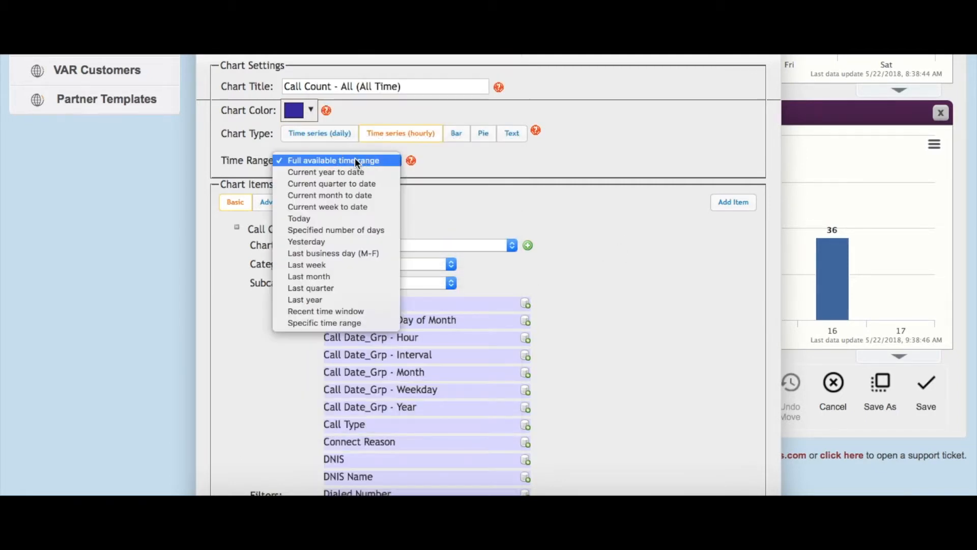
{"action": "left_click", "coordinate": [332, 241]}
Change the chart value from Call Count - All to %Pct - Calls Abandoned.
{"action": "scroll", "coordinate": [573, 271], "scroll_direction": "down", "scroll_amount": 2}
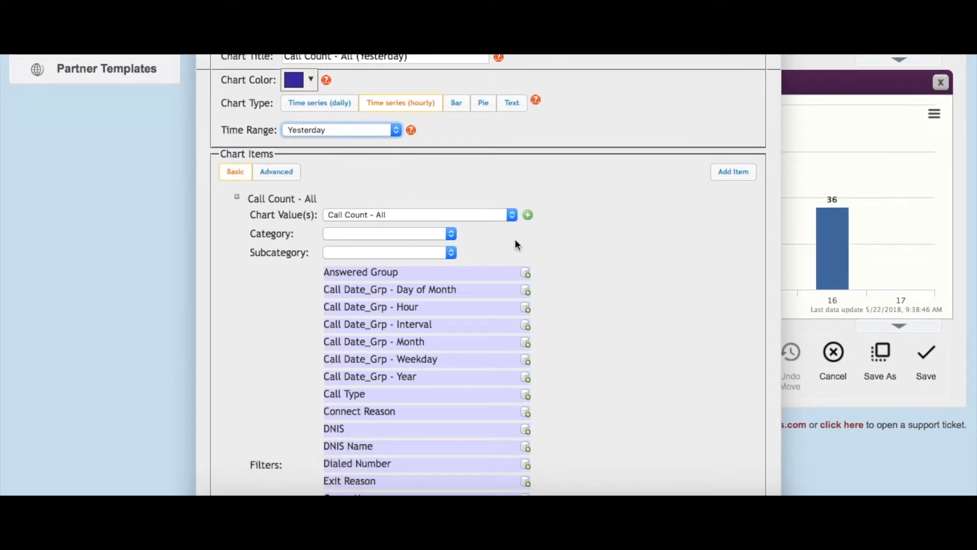
{"action": "left_click", "coordinate": [407, 220]}
{"action": "scroll", "coordinate": [411, 243], "scroll_direction": "up", "scroll_amount": 5}
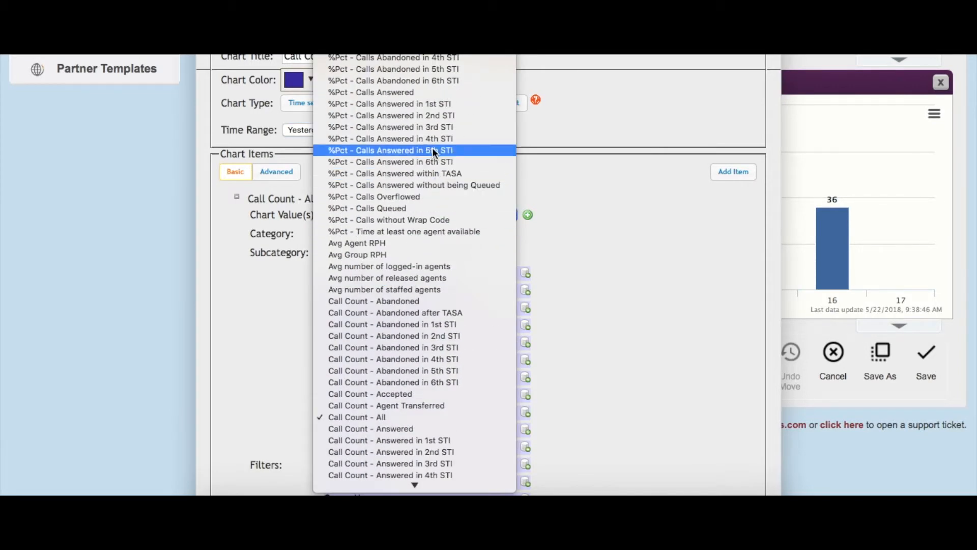
{"action": "left_click", "coordinate": [374, 11]}
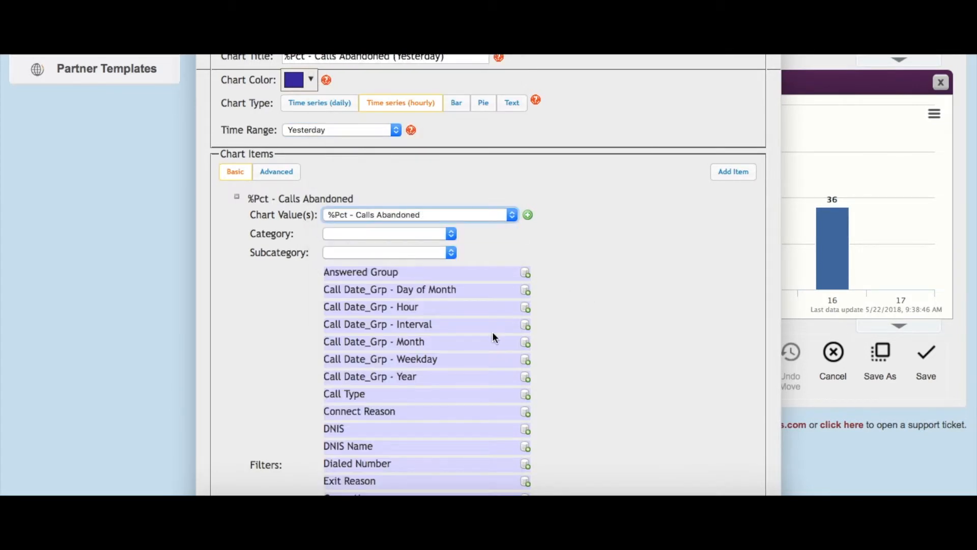
Add a Group Name filter that shows only the MSP, ST and TDM groups.
{"action": "scroll", "coordinate": [613, 356], "scroll_direction": "down", "scroll_amount": 2}
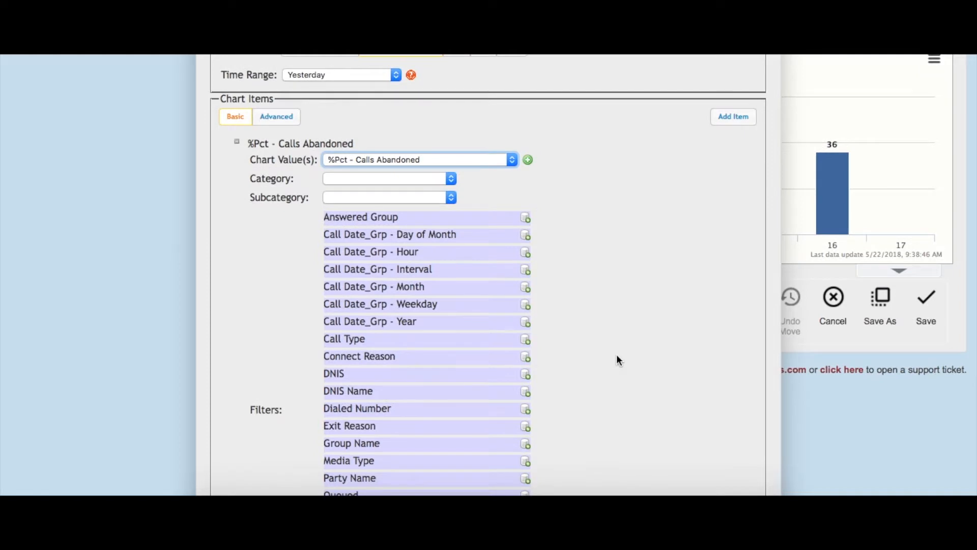
{"action": "scroll", "coordinate": [585, 377], "scroll_direction": "down", "scroll_amount": 2}
{"action": "left_click", "coordinate": [526, 397]}
{"action": "scroll", "coordinate": [392, 300], "scroll_direction": "down", "scroll_amount": 2}
{"action": "left_click", "coordinate": [315, 301]}
{"action": "left_click", "coordinate": [315, 379]}
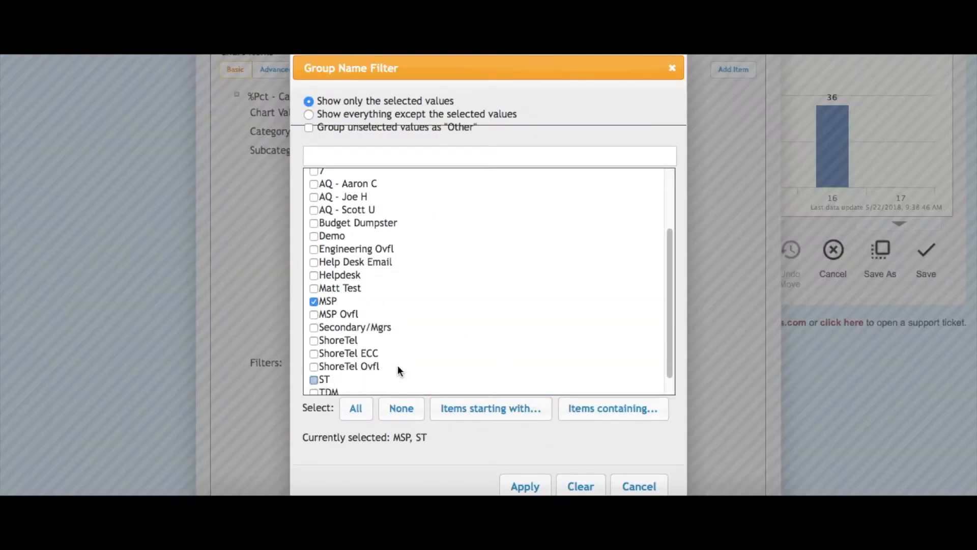
{"action": "scroll", "coordinate": [367, 367], "scroll_direction": "down", "scroll_amount": 1}
{"action": "left_click", "coordinate": [314, 370]}
{"action": "left_click", "coordinate": [525, 484]}
Set the abandoned calls chart to span 2 columns horizontally and apply the chart options.
{"action": "scroll", "coordinate": [602, 356], "scroll_direction": "up", "scroll_amount": 3}
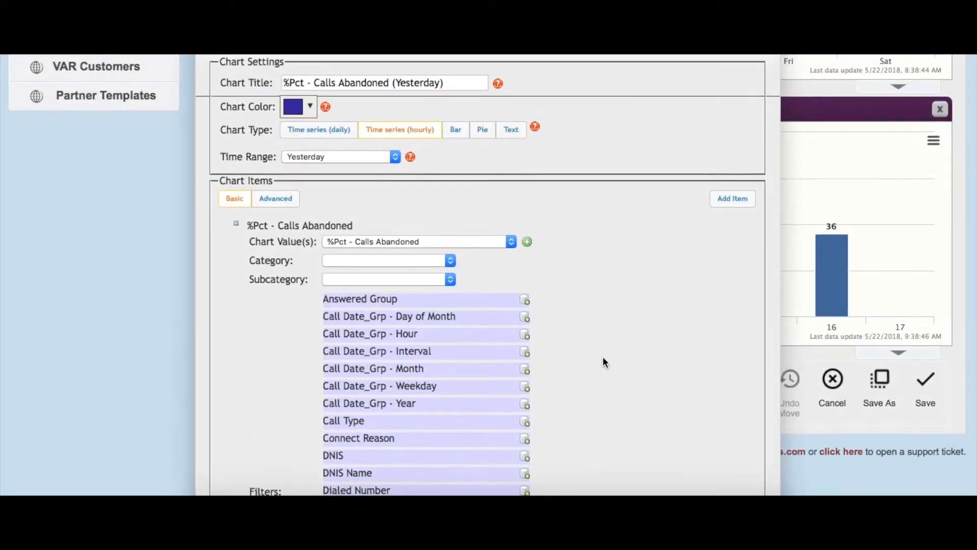
{"action": "scroll", "coordinate": [603, 362], "scroll_direction": "down", "scroll_amount": 5}
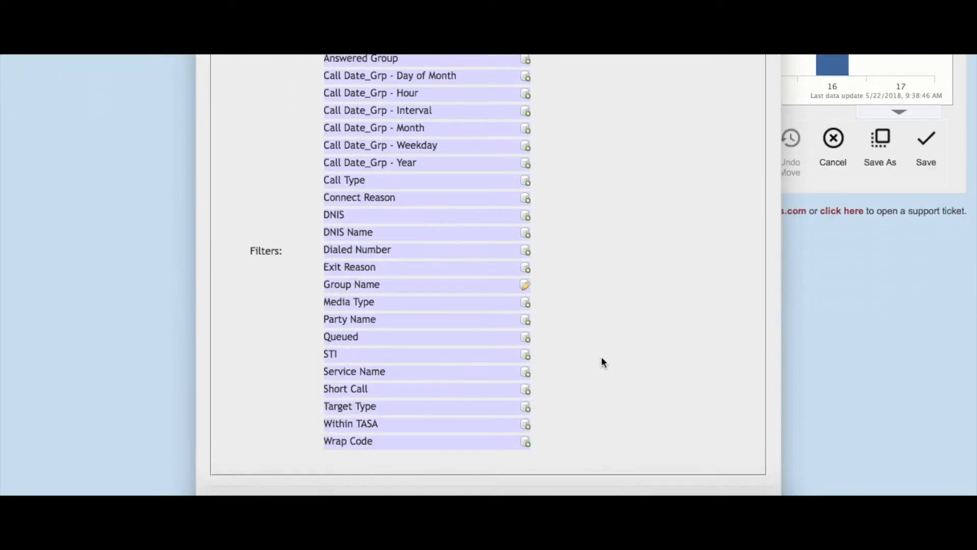
{"action": "scroll", "coordinate": [602, 362], "scroll_direction": "up", "scroll_amount": 6}
{"action": "left_click", "coordinate": [293, 309]}
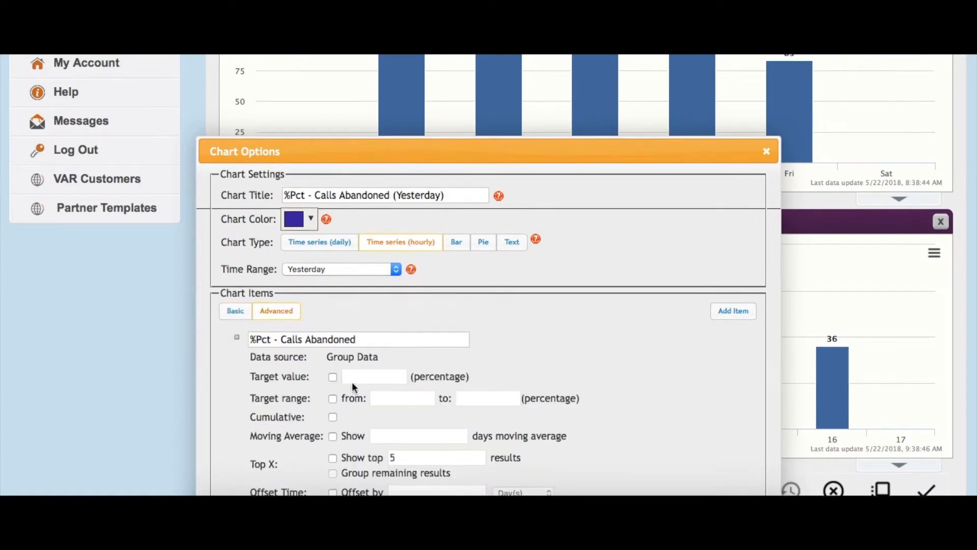
{"action": "scroll", "coordinate": [354, 385], "scroll_direction": "down", "scroll_amount": 3}
{"action": "left_click", "coordinate": [356, 409]}
{"action": "left_click", "coordinate": [366, 419]}
{"action": "left_click", "coordinate": [660, 475]}
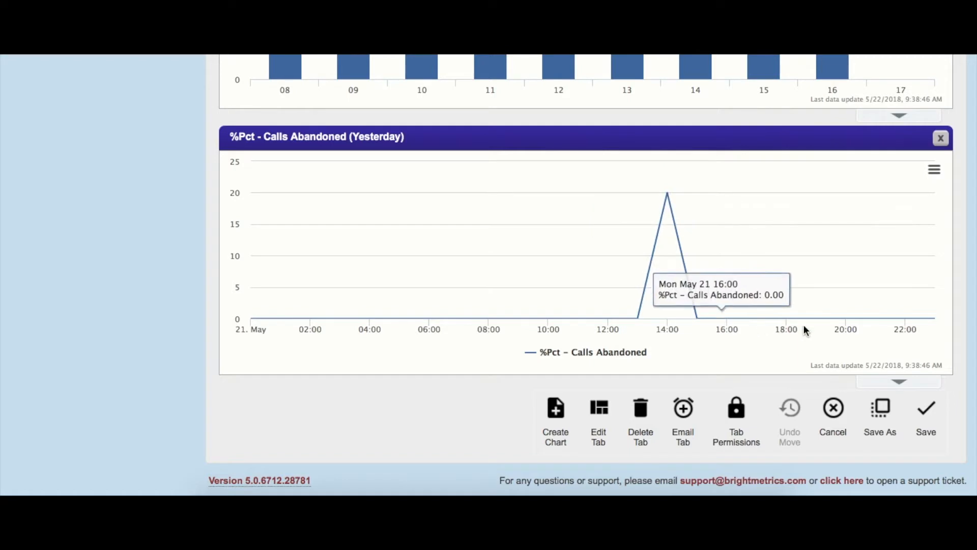
Add a target range from 4 to 8 percent to the %Pct - Calls Abandoned chart and apply it.
{"action": "left_click", "coordinate": [892, 381]}
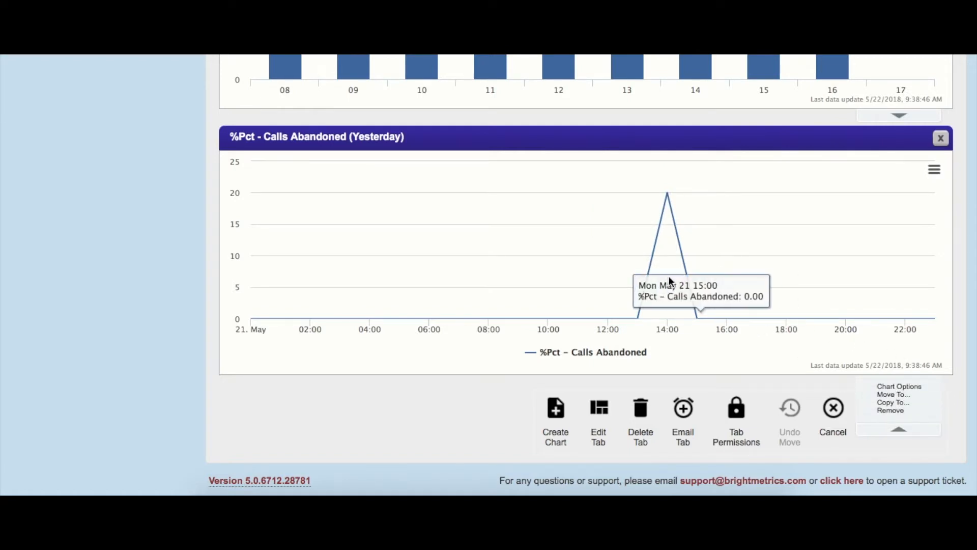
{"action": "left_click", "coordinate": [902, 388]}
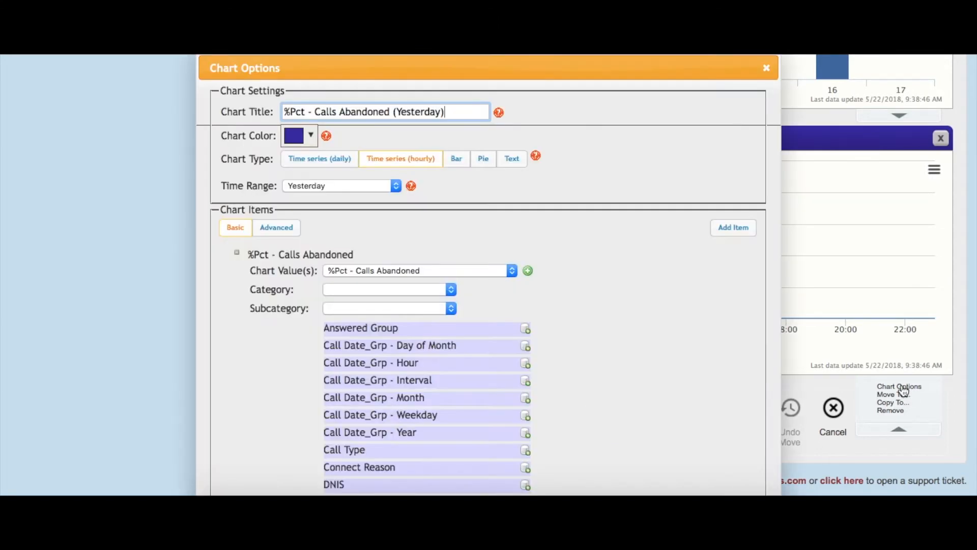
{"action": "scroll", "coordinate": [653, 290], "scroll_direction": "down", "scroll_amount": 1}
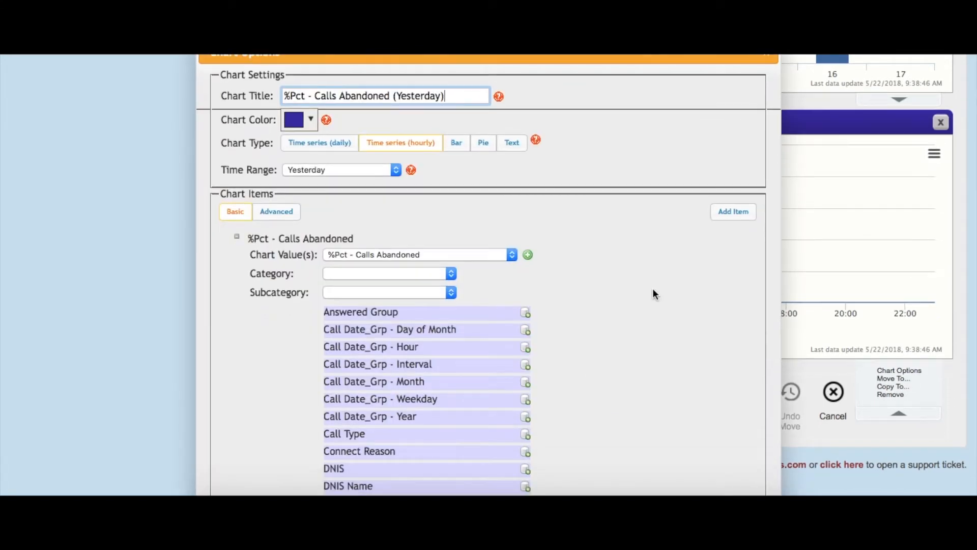
{"action": "left_click", "coordinate": [277, 212]}
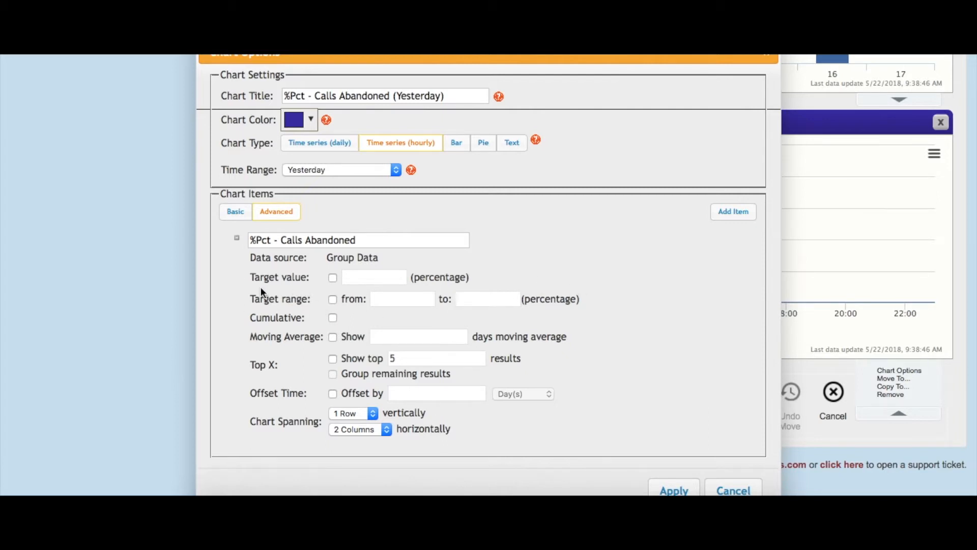
{"action": "left_click", "coordinate": [331, 300]}
{"action": "left_click", "coordinate": [396, 301]}
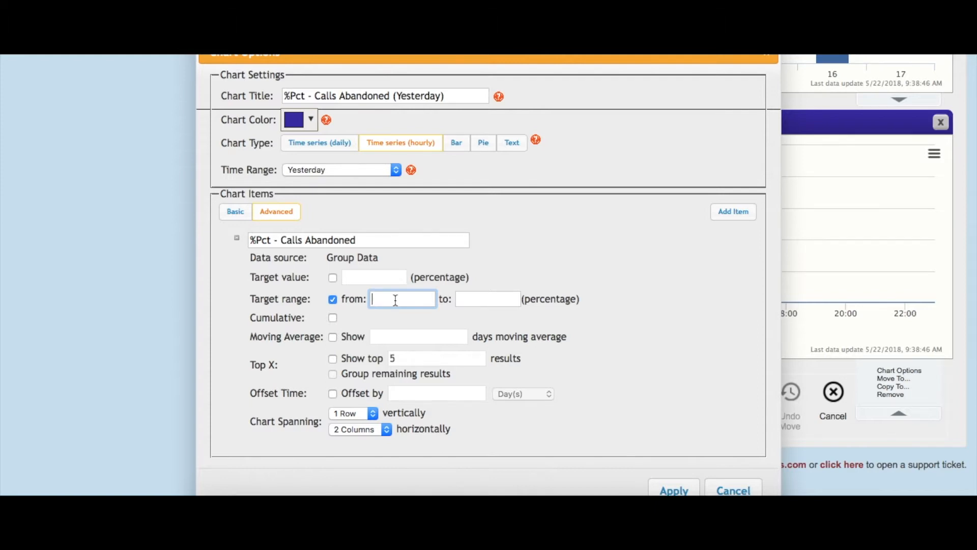
{"action": "type", "text": "4"}
{"action": "key", "text": "Tab"}
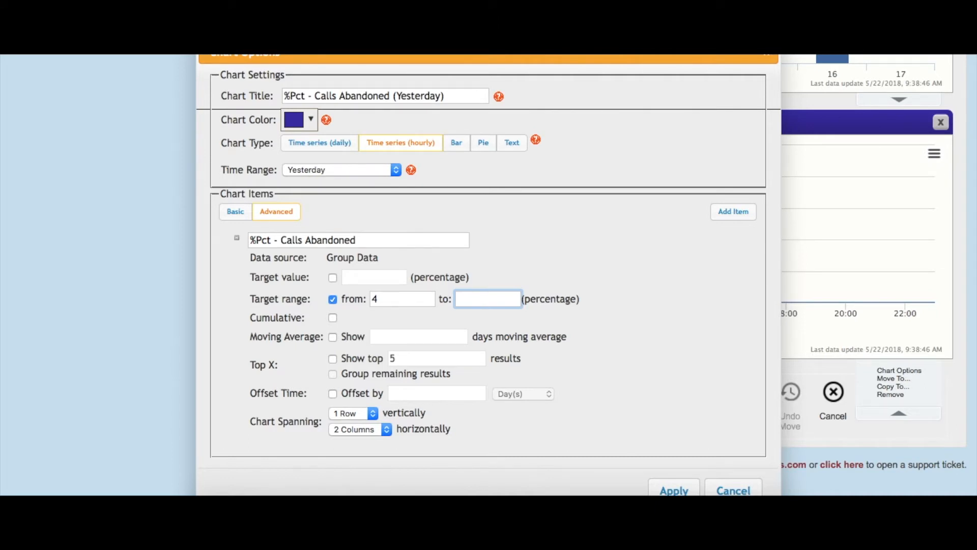
{"action": "type", "text": "8"}
{"action": "scroll", "coordinate": [460, 285], "scroll_direction": "down", "scroll_amount": 1}
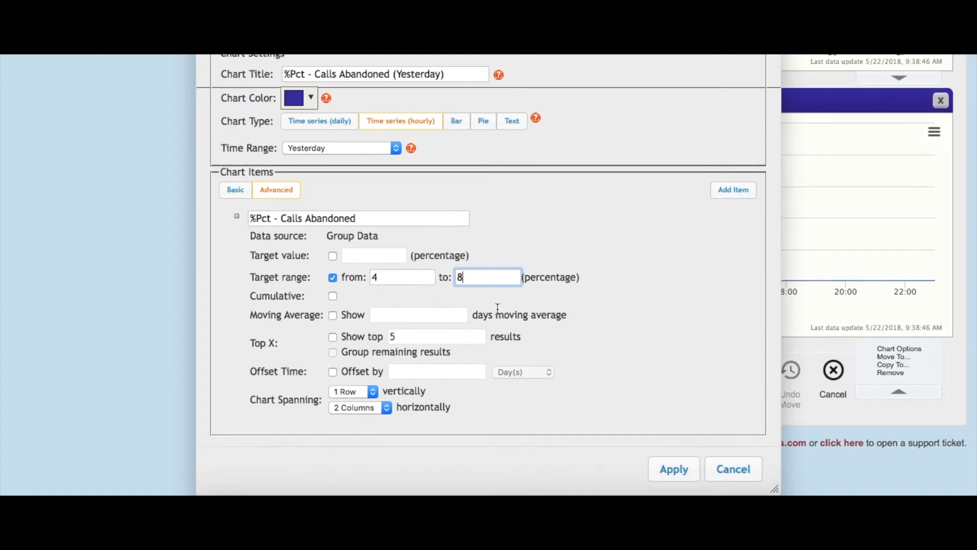
{"action": "left_click", "coordinate": [676, 480]}
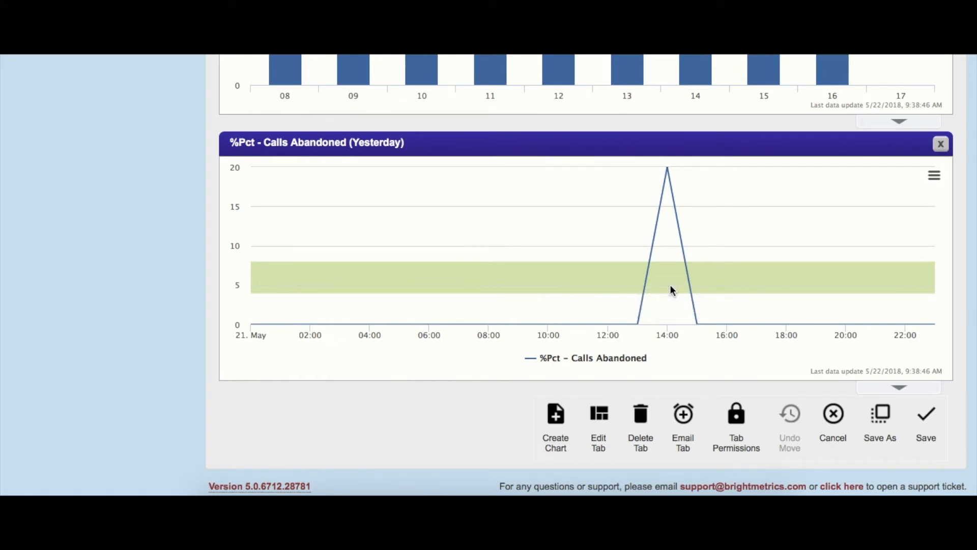
Copy the %Pct - Calls Abandoned (Yesterday) chart to the same dashboard tab.
{"action": "mouse_move", "coordinate": [673, 169]}
{"action": "scroll", "coordinate": [577, 280], "scroll_direction": "down", "scroll_amount": 1}
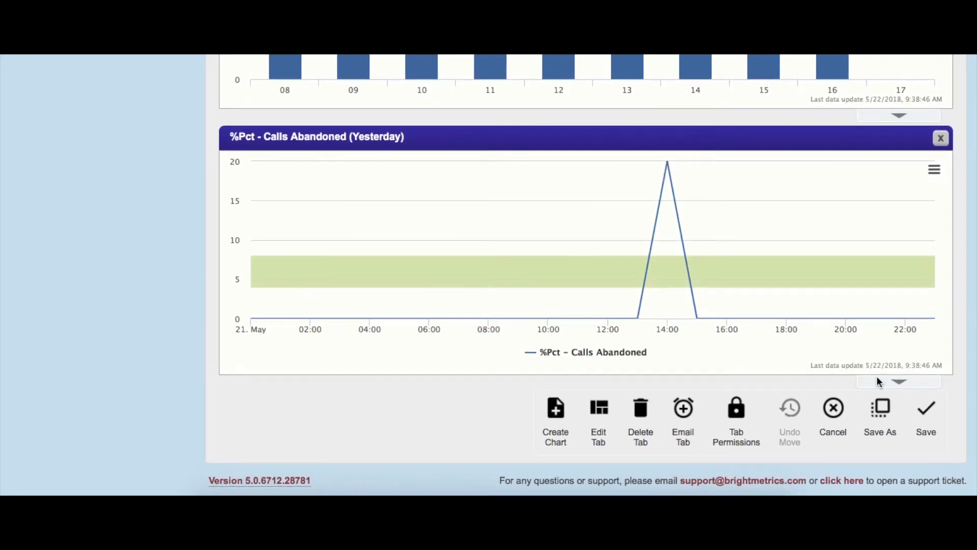
{"action": "left_click", "coordinate": [899, 382]}
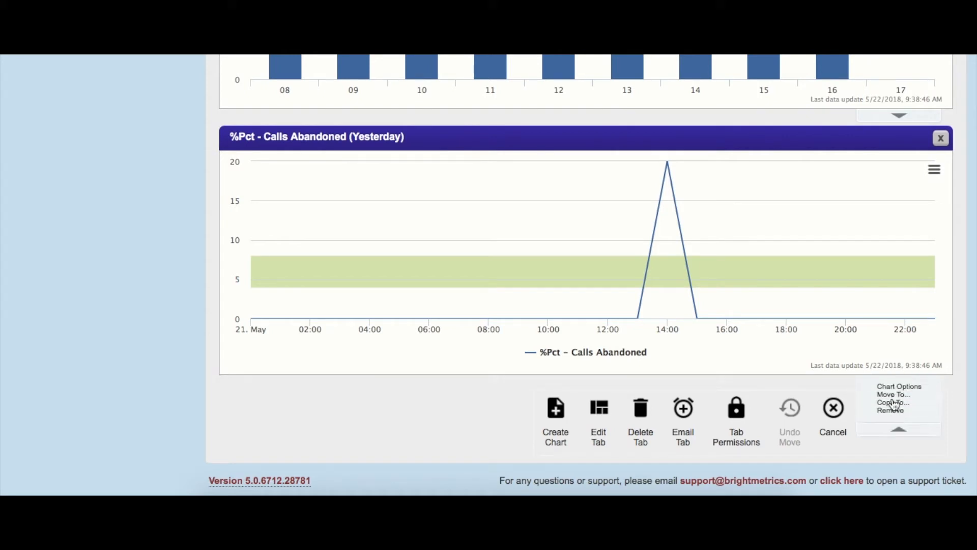
{"action": "left_click", "coordinate": [895, 403]}
{"action": "left_click", "coordinate": [494, 389]}
Set the chart value of the copied %Pct - Calls Abandoned (Yesterday) chart to Call Count - All.
{"action": "scroll", "coordinate": [484, 398], "scroll_direction": "down", "scroll_amount": 5}
{"action": "left_click", "coordinate": [890, 429]}
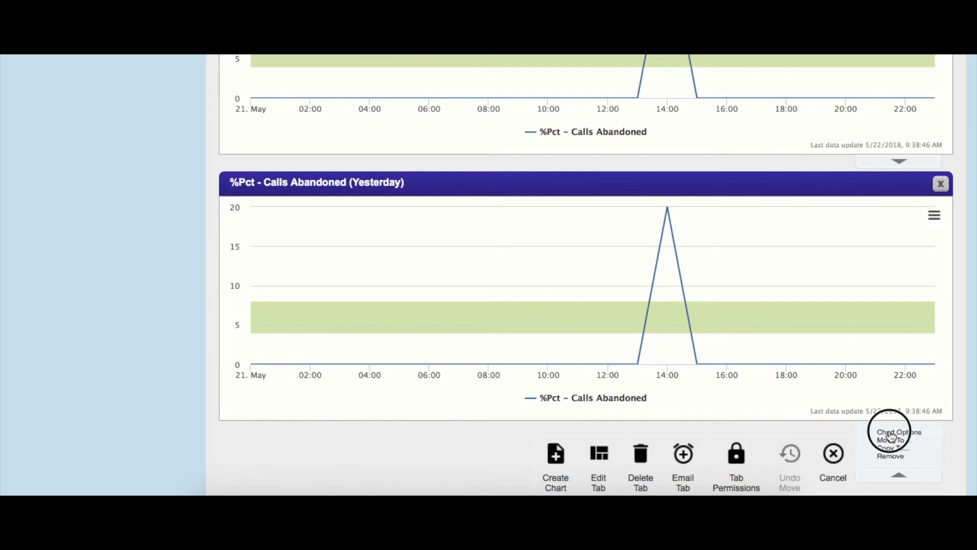
{"action": "left_click", "coordinate": [890, 432]}
{"action": "left_click", "coordinate": [447, 271]}
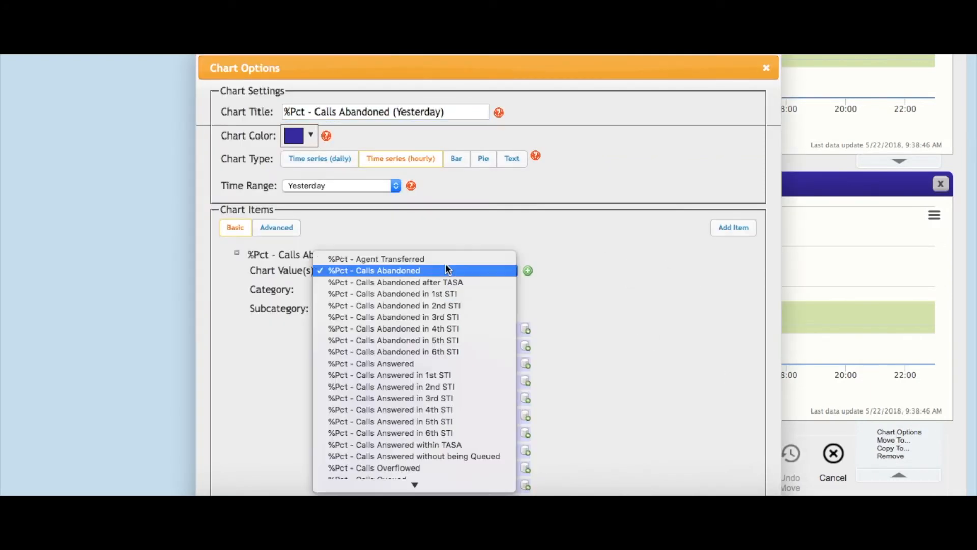
{"action": "scroll", "coordinate": [447, 349], "scroll_direction": "down", "scroll_amount": 10}
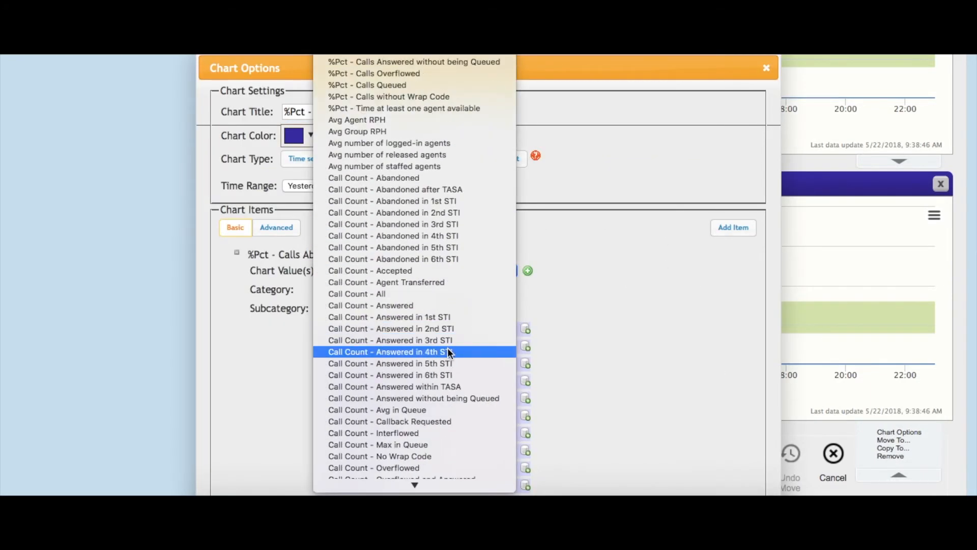
{"action": "left_click", "coordinate": [425, 294]}
Turn off the copied chart's target range, title it "Total Calls - Calls Abandoned (Yesterday)" and apply the chart options.
{"action": "scroll", "coordinate": [646, 362], "scroll_direction": "down", "scroll_amount": 3}
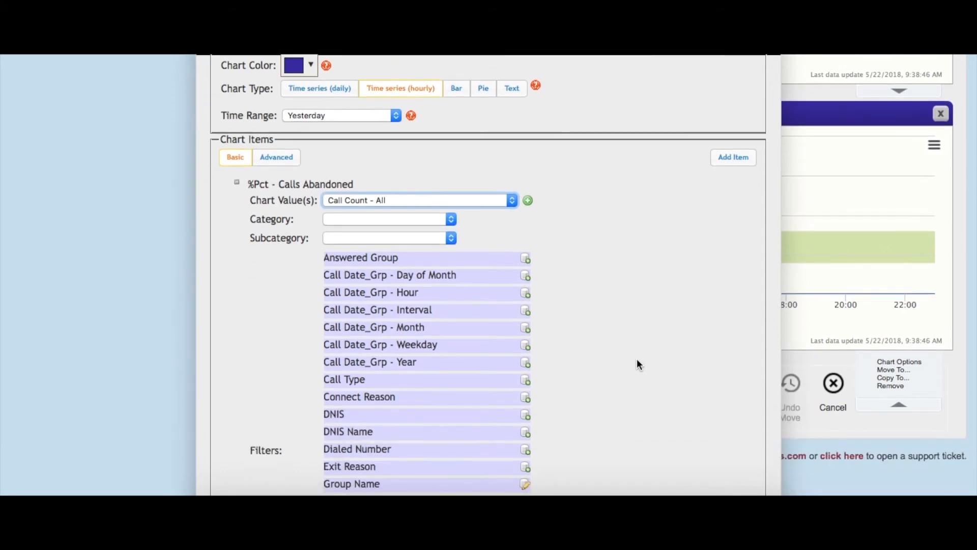
{"action": "left_click", "coordinate": [279, 155]}
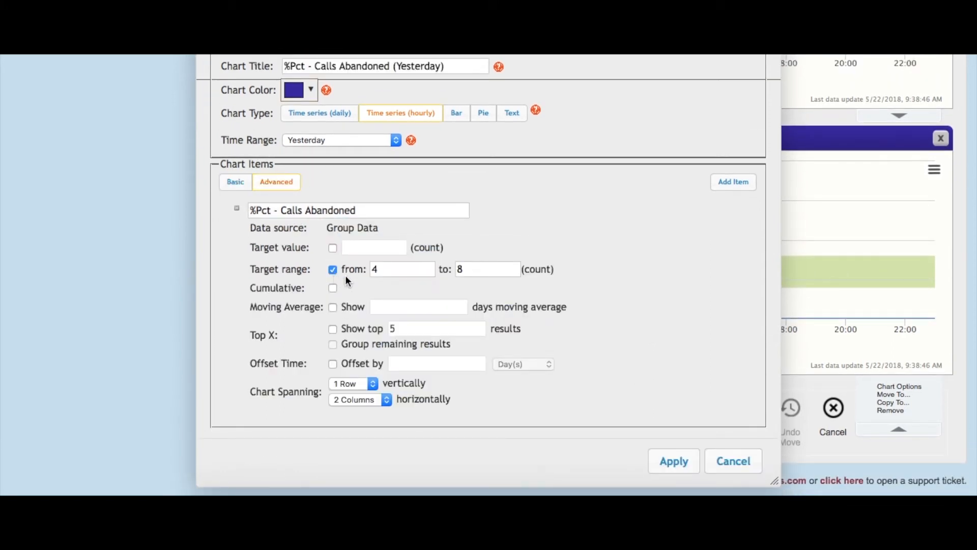
{"action": "left_click", "coordinate": [337, 270]}
{"action": "left_click", "coordinate": [674, 460]}
Rename the chart item in the Total Calls - Calls Abandoned (Yesterday) chart to "Total Calls" and apply it.
{"action": "mouse_move", "coordinate": [673, 127]}
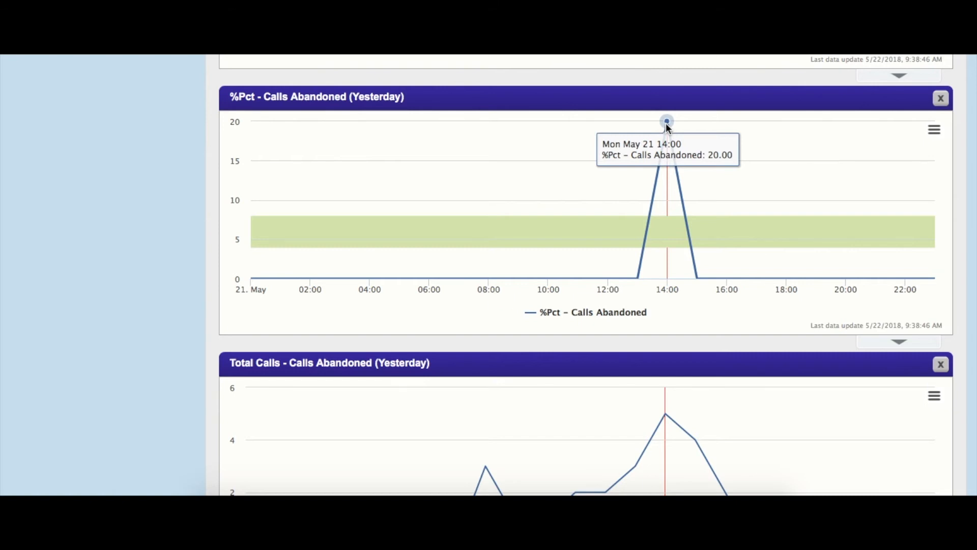
{"action": "scroll", "coordinate": [668, 127], "scroll_direction": "down", "scroll_amount": 3}
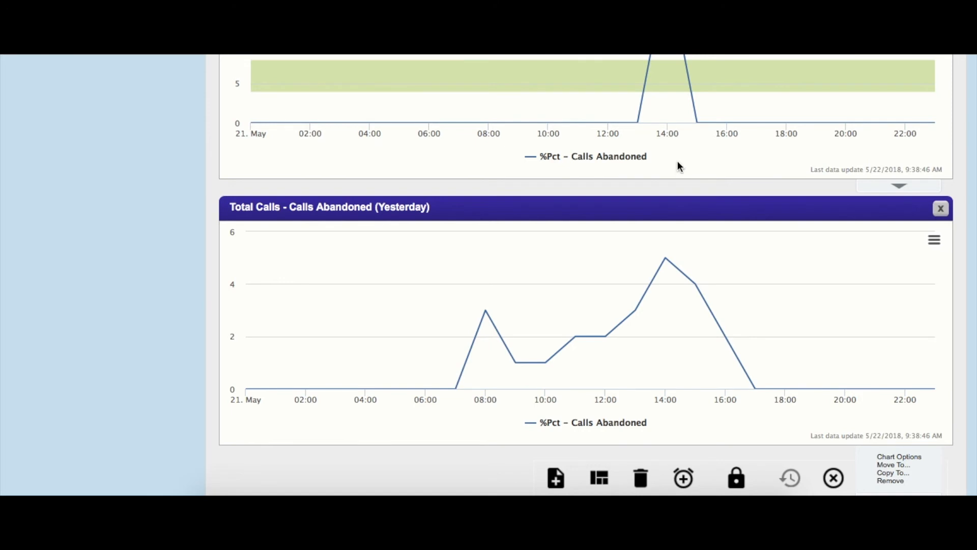
{"action": "mouse_move", "coordinate": [666, 258]}
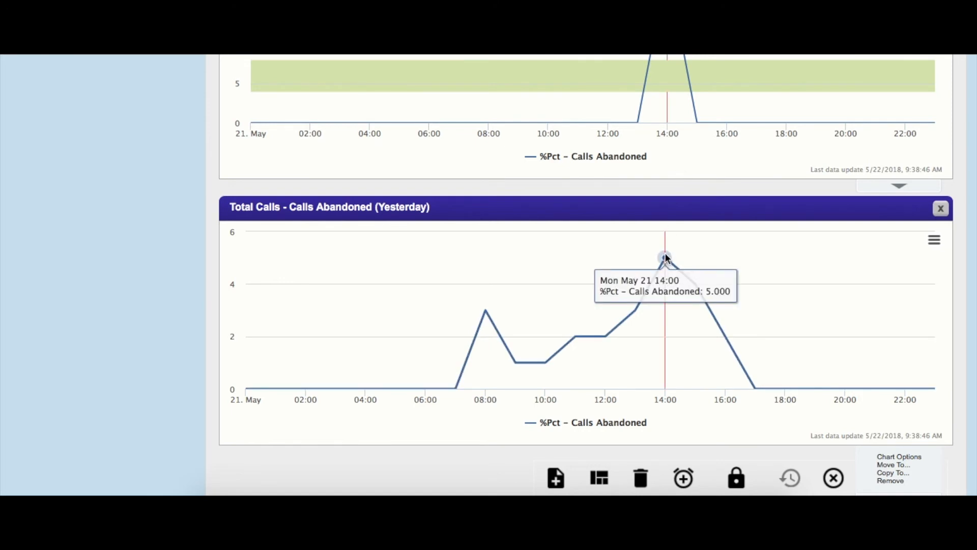
{"action": "left_click", "coordinate": [886, 457]}
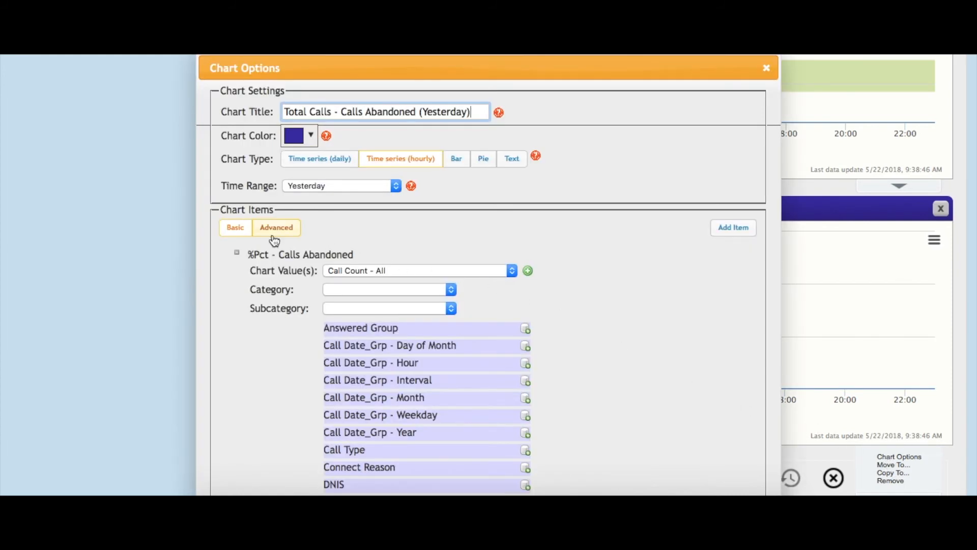
{"action": "left_click", "coordinate": [275, 228]}
{"action": "key", "text": "Tab"}
{"action": "type", "text": "Total Calls"}
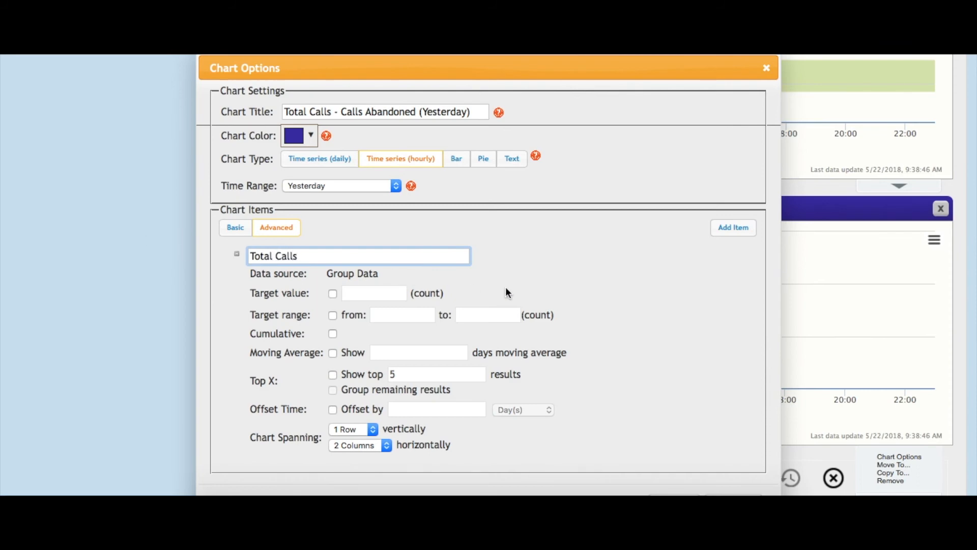
{"action": "scroll", "coordinate": [664, 432], "scroll_direction": "down", "scroll_amount": 1}
{"action": "left_click", "coordinate": [671, 477]}
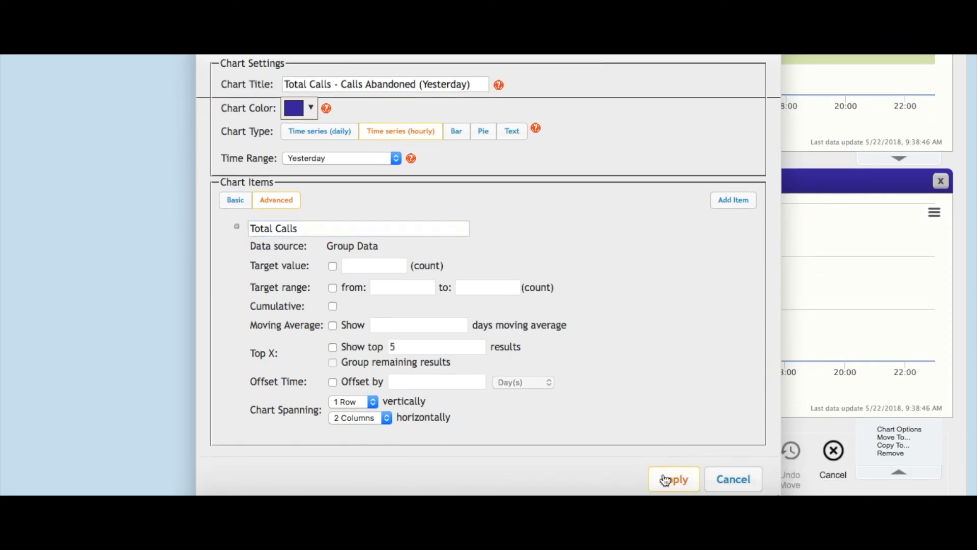
Compare the 14:00 data points in the Total Calls and %Pct - Calls Abandoned charts for yesterday.
{"action": "scroll", "coordinate": [665, 313], "scroll_direction": "down", "scroll_amount": 15}
{"action": "scroll", "coordinate": [663, 310], "scroll_direction": "down", "scroll_amount": 1}
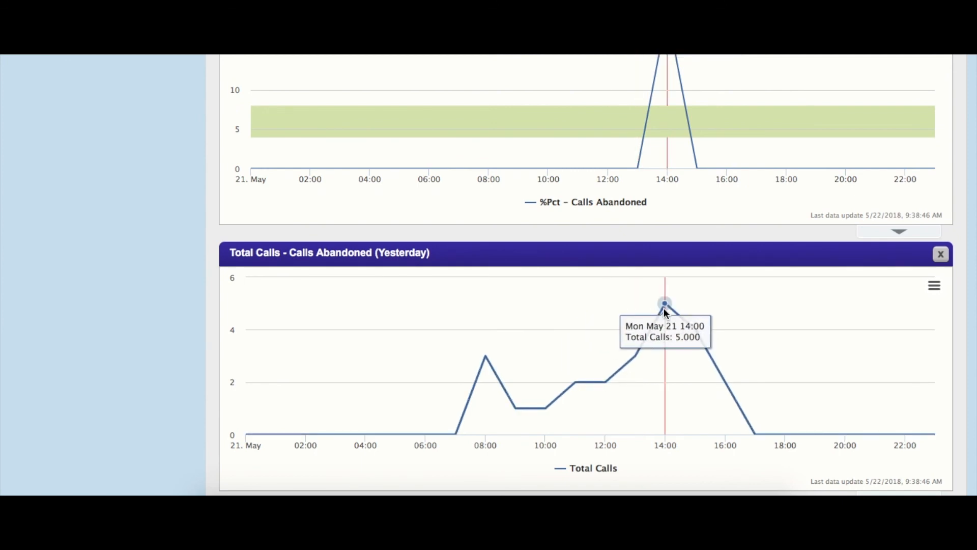
{"action": "scroll", "coordinate": [665, 309], "scroll_direction": "up", "scroll_amount": 4}
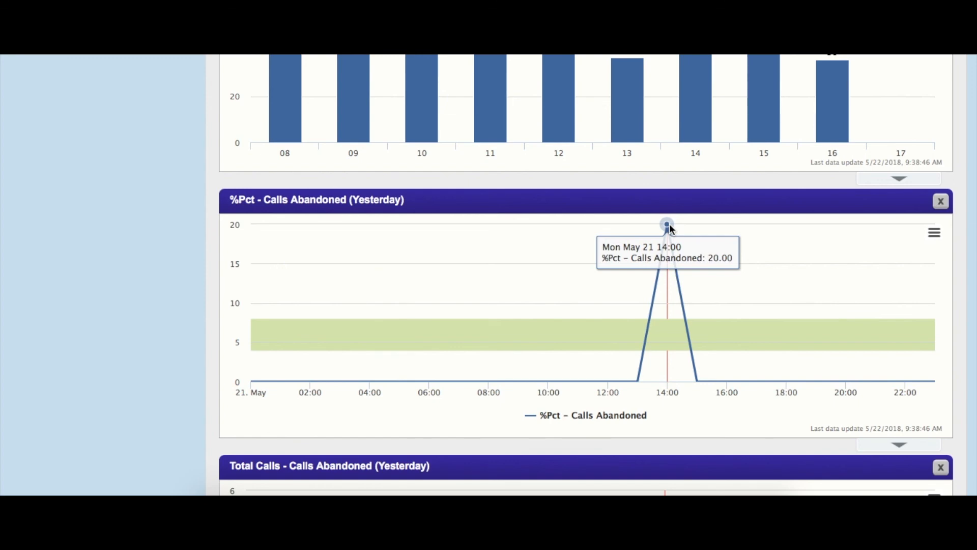
{"action": "scroll", "coordinate": [197, 183], "scroll_direction": "up", "scroll_amount": 4}
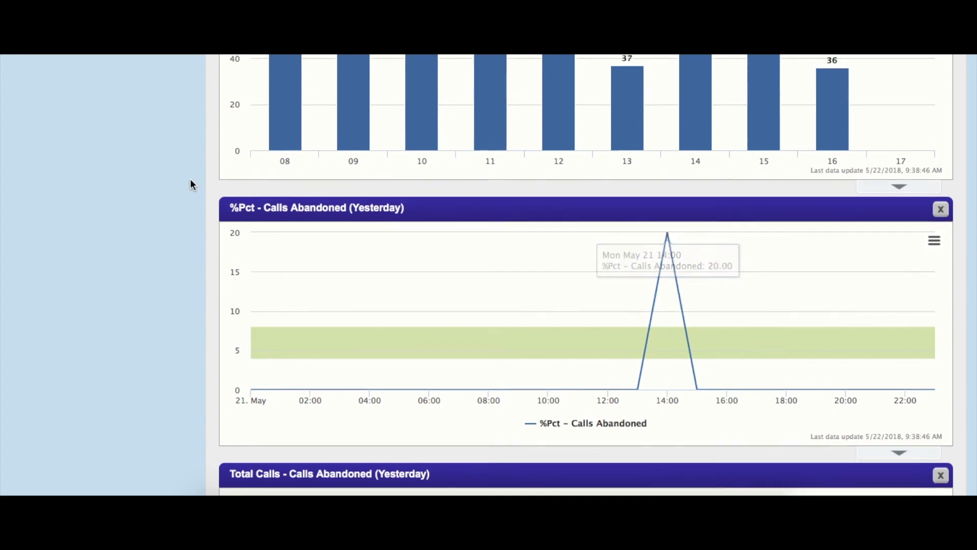